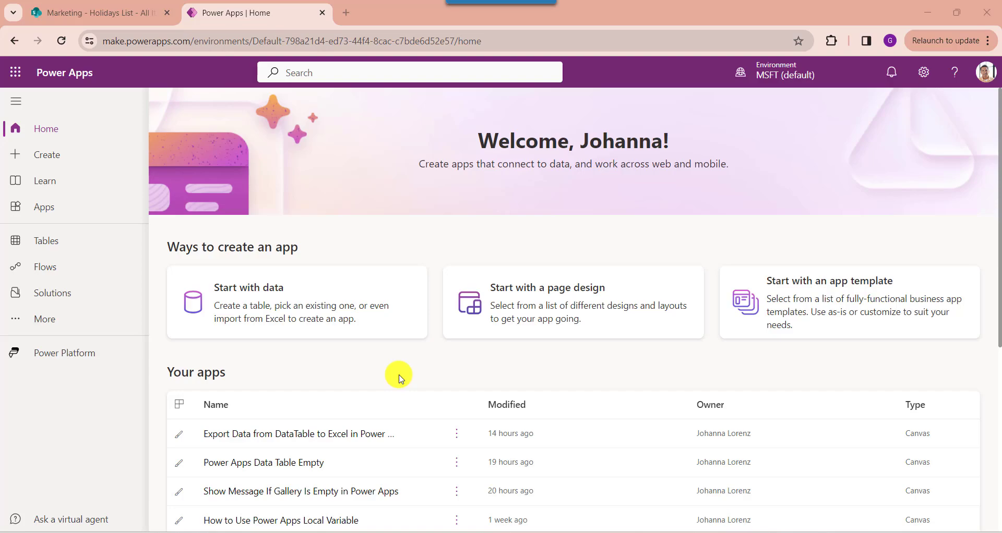
- Create a blank canvas app named "Power Apps Different Forms" in Tablet format
left_click(45, 155)
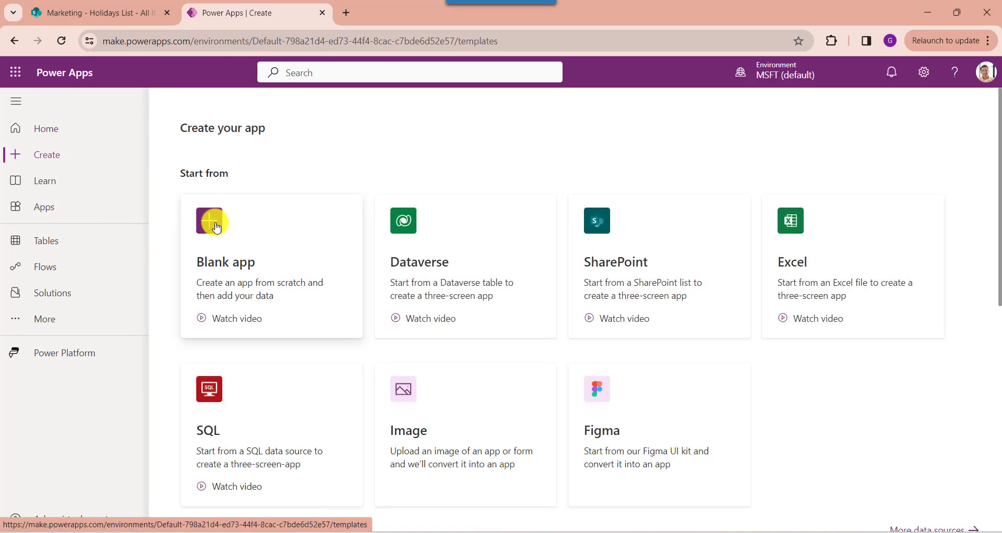
left_click(216, 227)
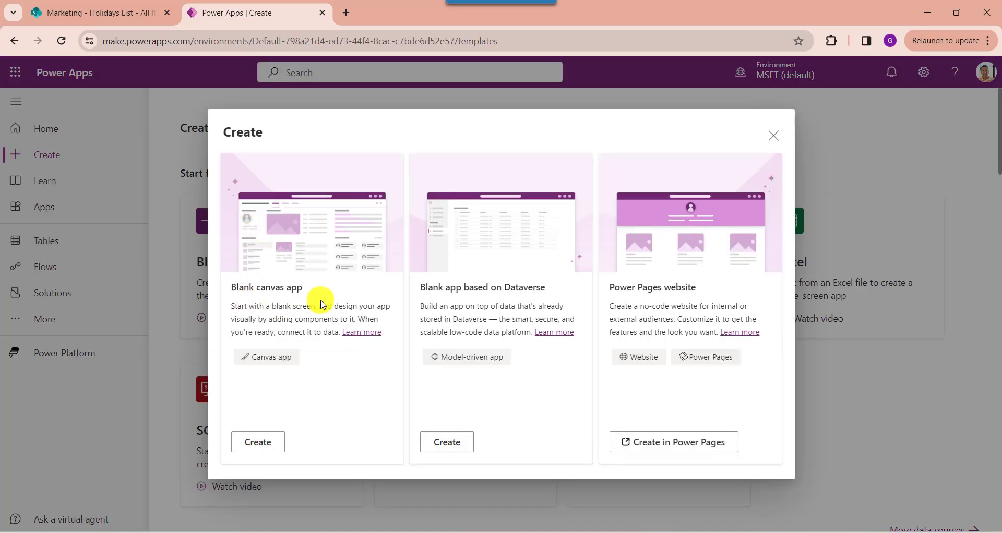
left_click(261, 443)
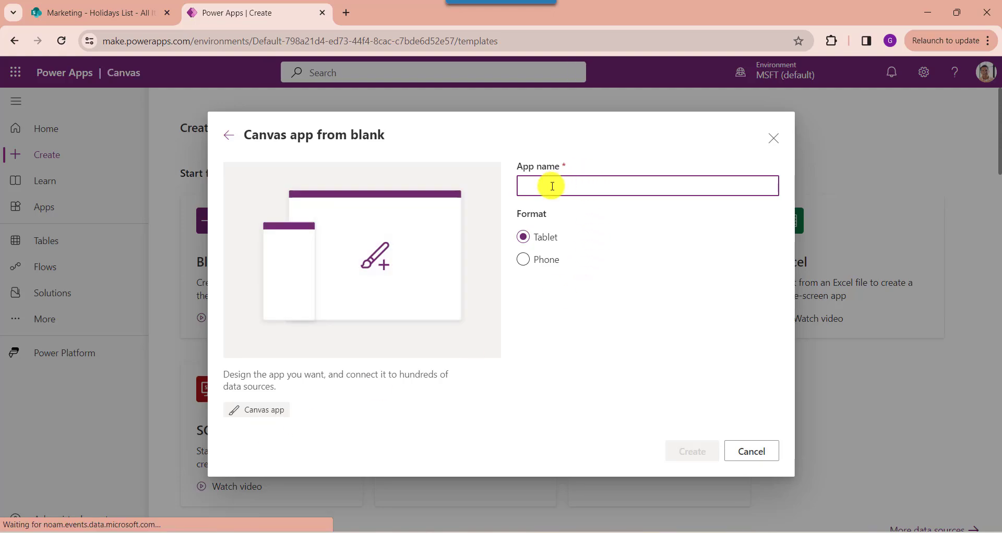
type("Power Apps Di")
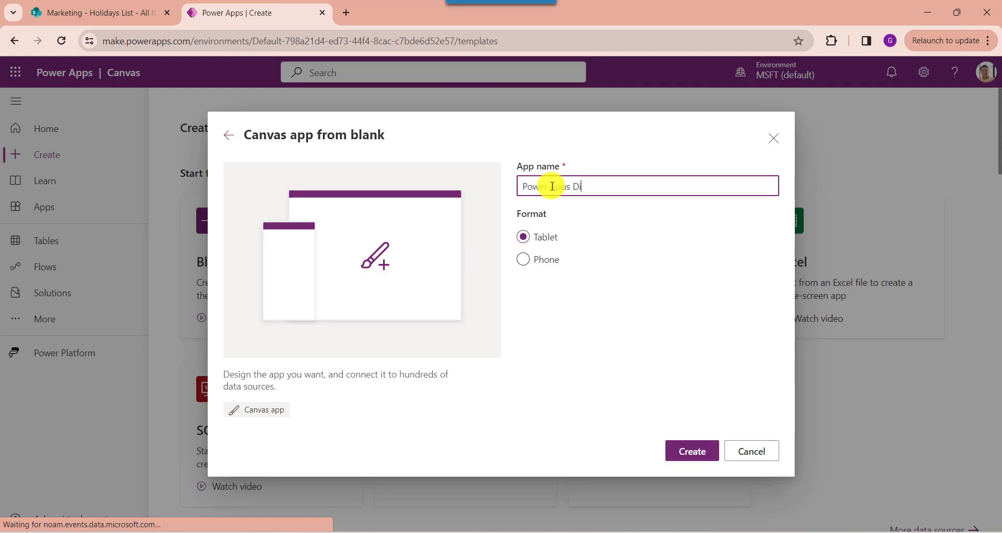
type("fferent Fo")
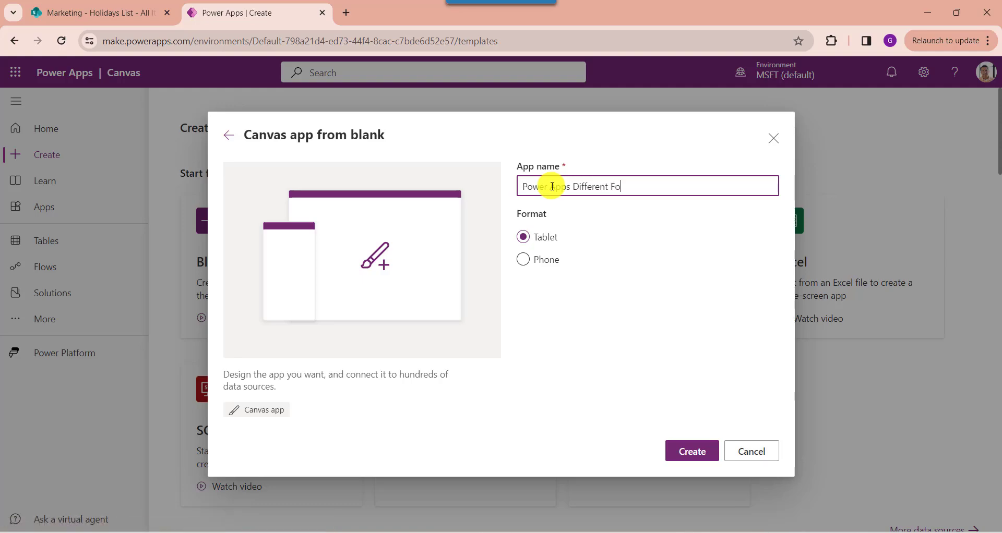
type("rms")
left_click(527, 306)
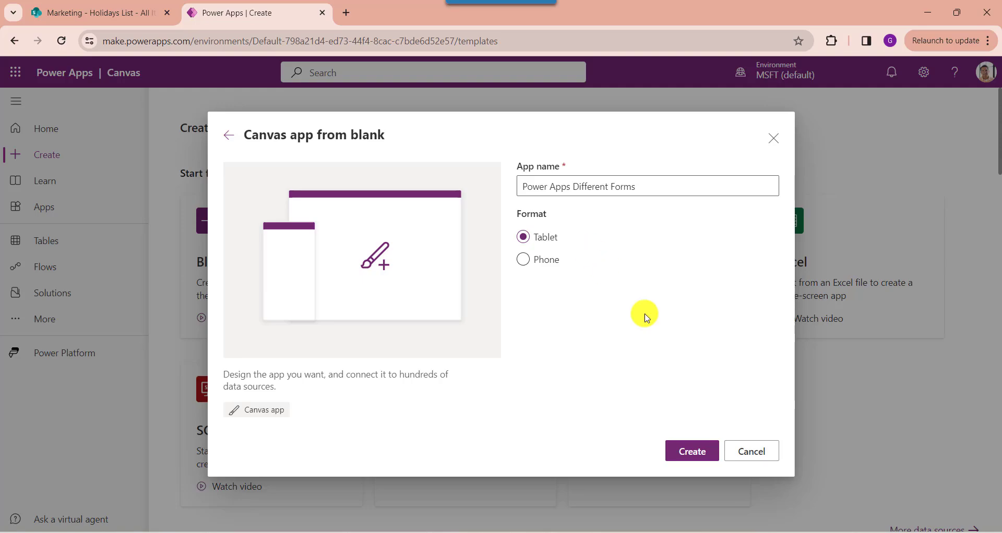
left_click(691, 450)
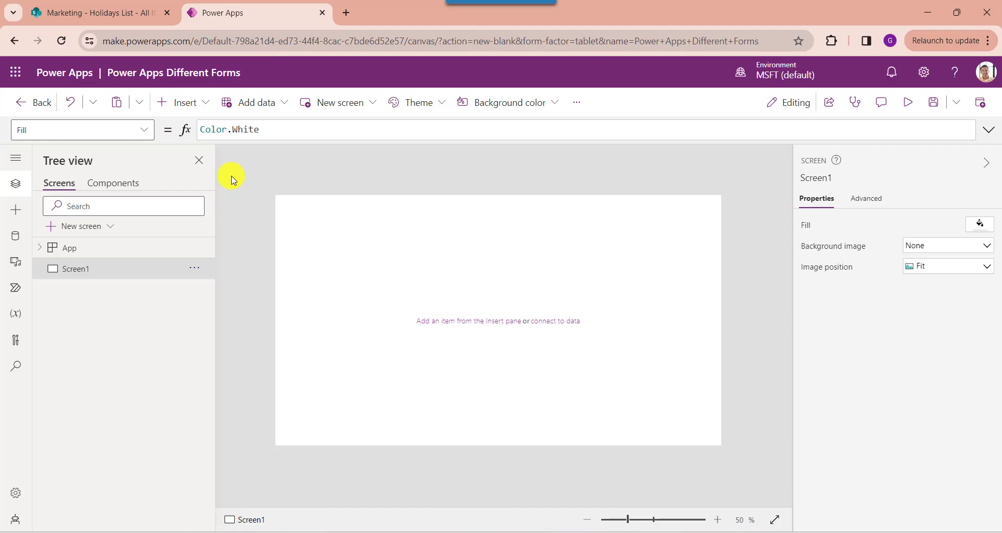
- Search the insertable controls for "form" and review the Holidays List on the Marketing SharePoint site
left_click(194, 103)
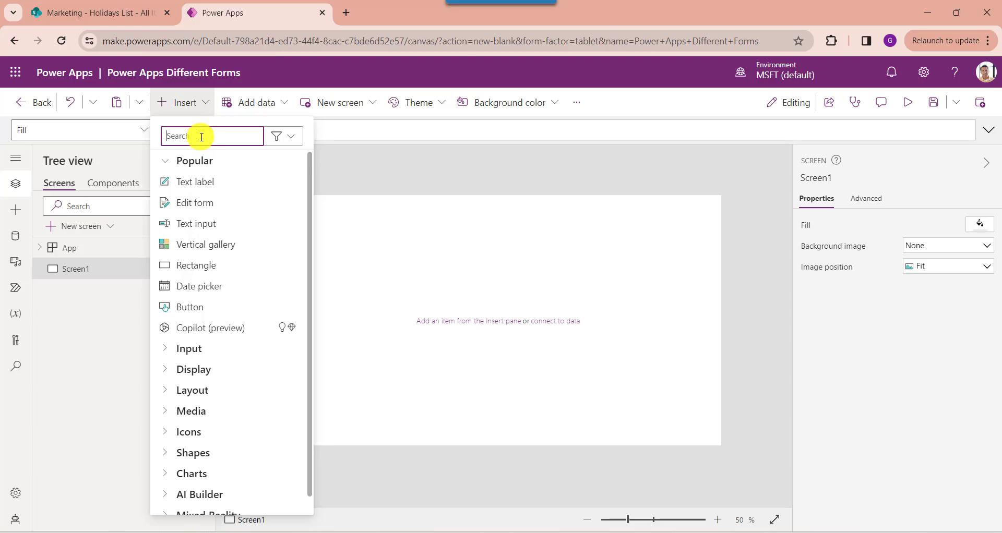
type("form")
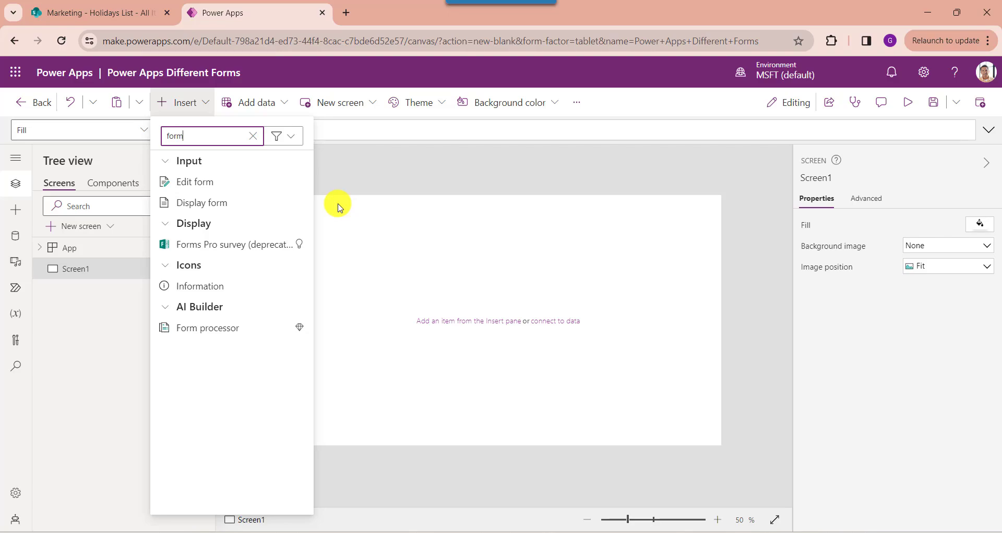
left_click(347, 166)
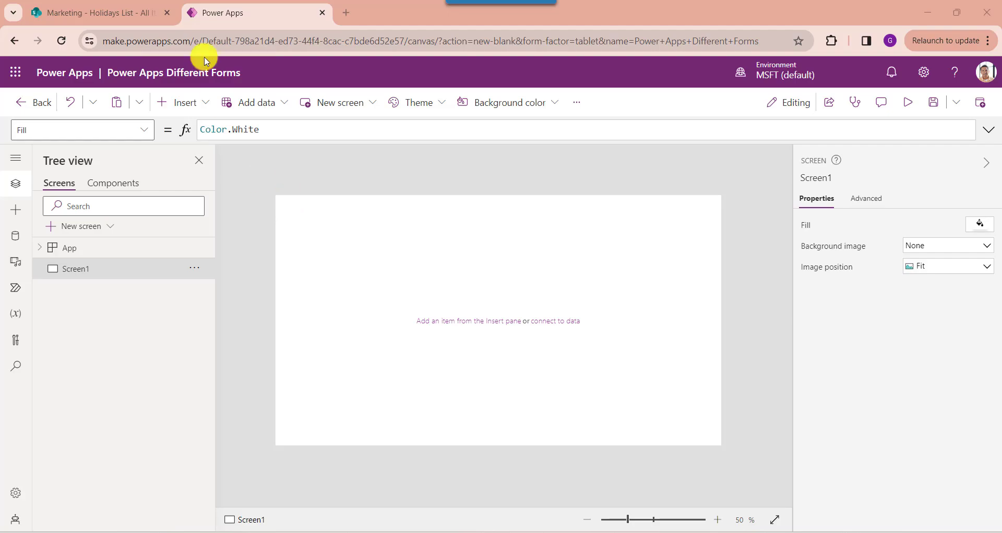
left_click(133, 16)
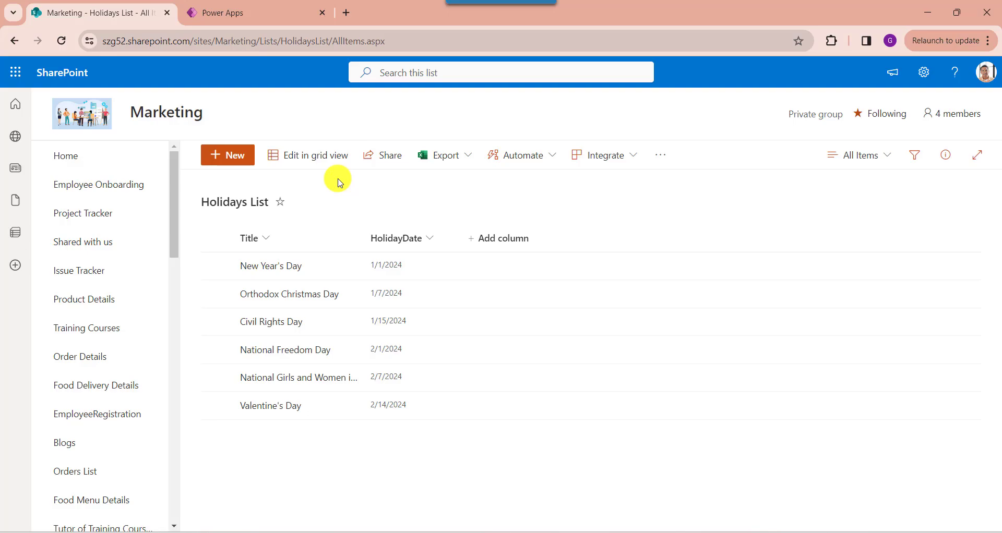
left_click(217, 11)
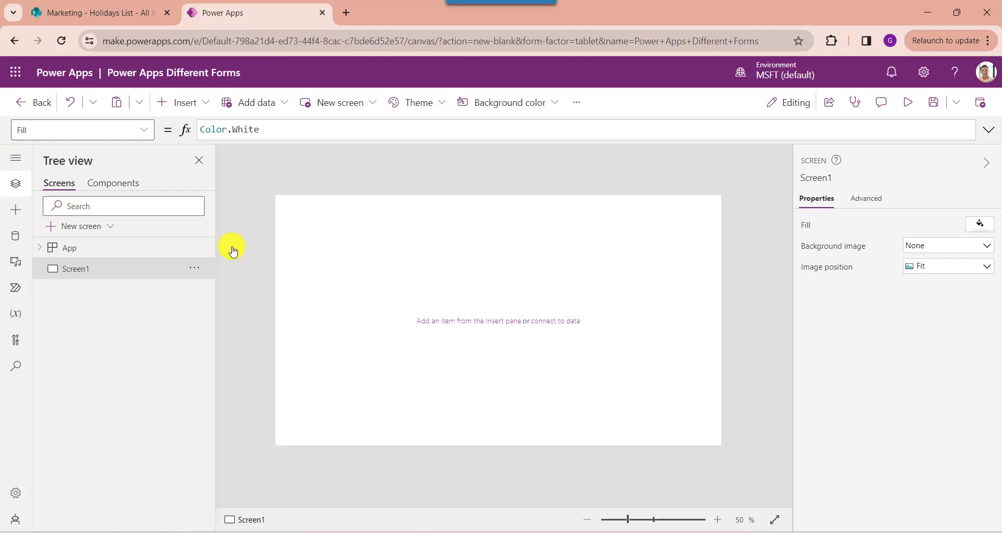
- Connect the app to the Holidays List from the Marketing site using the SharePoint connector
left_click(15, 237)
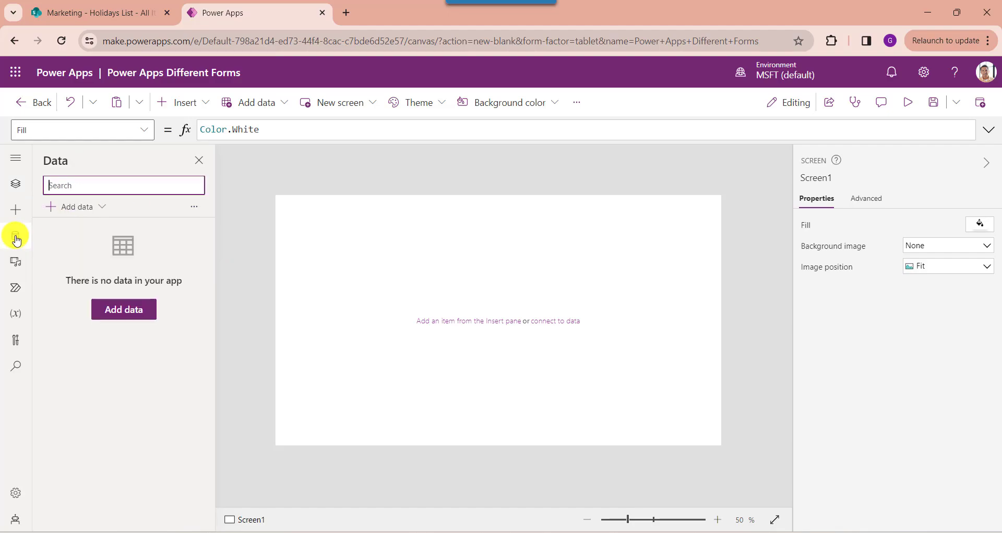
left_click(86, 209)
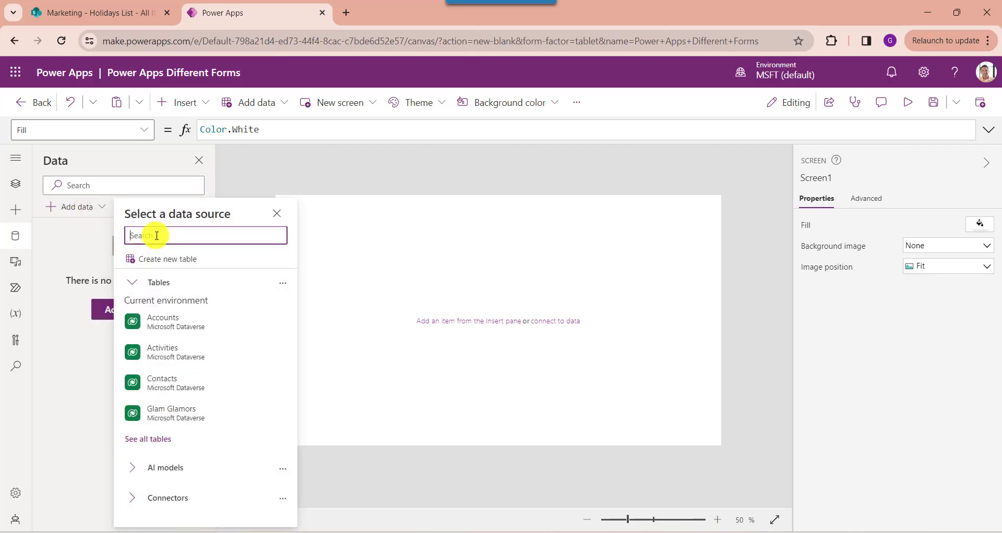
type("sha")
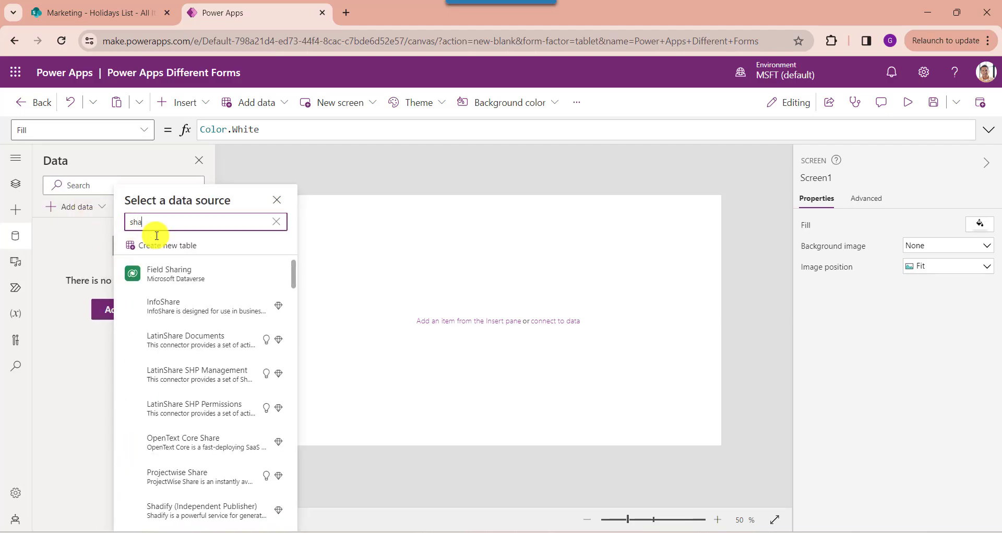
type("repoint")
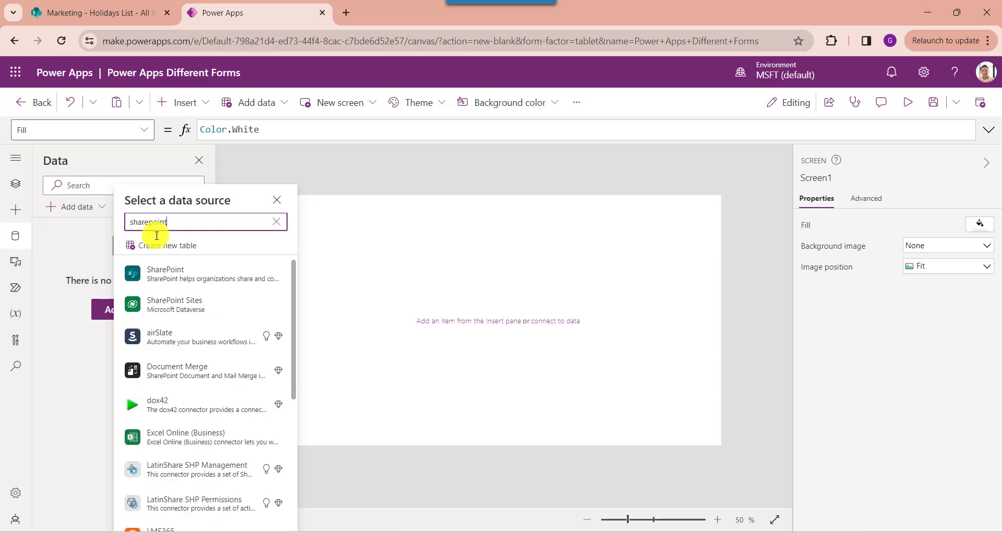
left_click(159, 272)
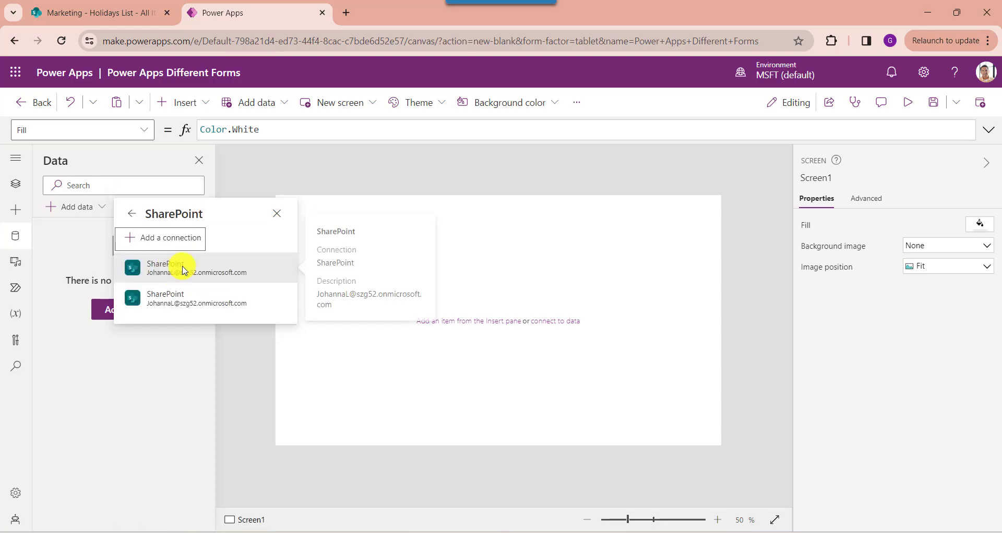
left_click(183, 269)
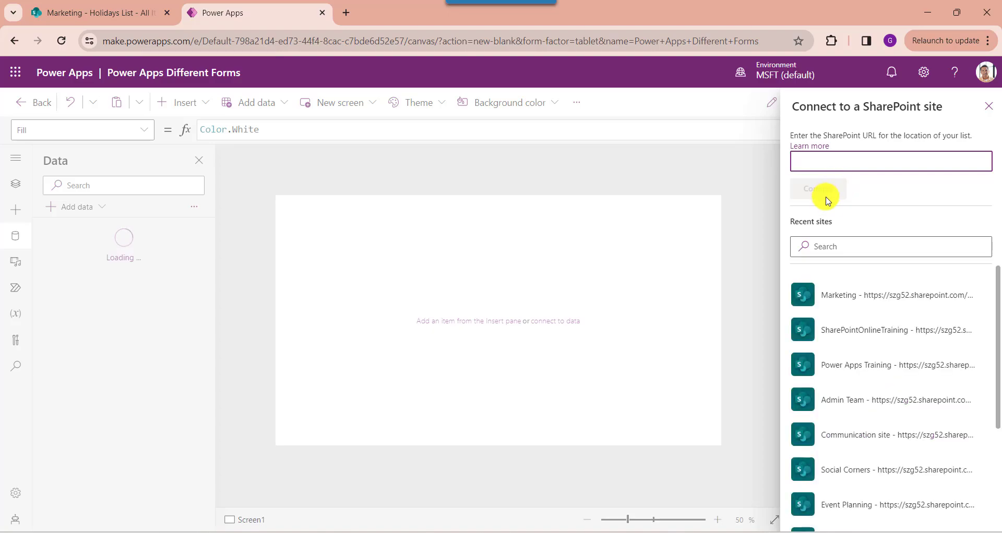
left_click(818, 299)
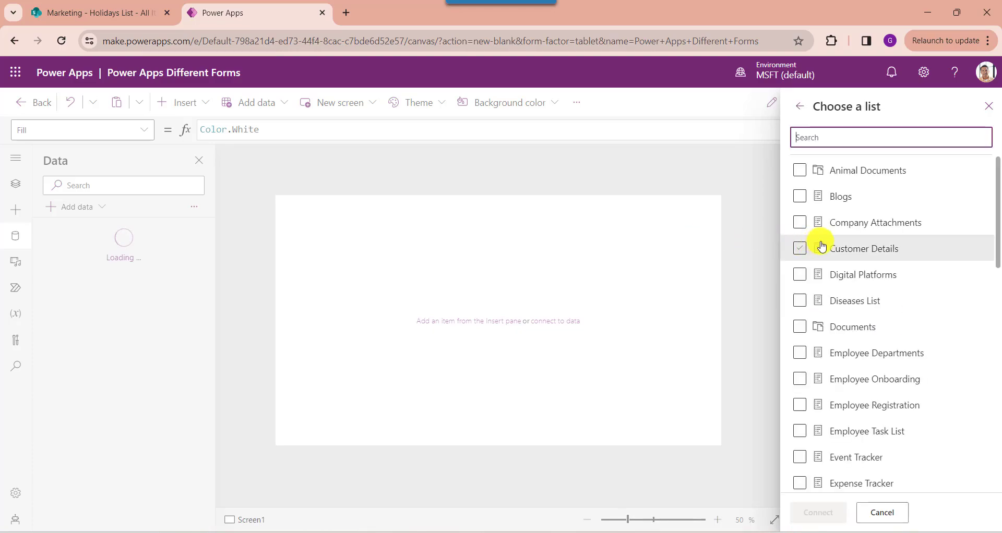
scroll(792, 327, "down", 4)
left_click(799, 418)
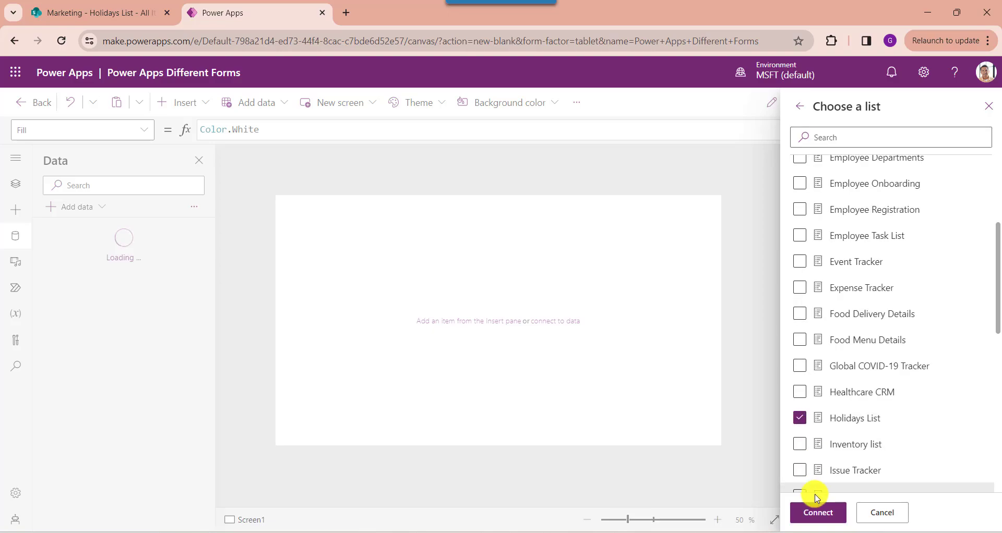
left_click(818, 512)
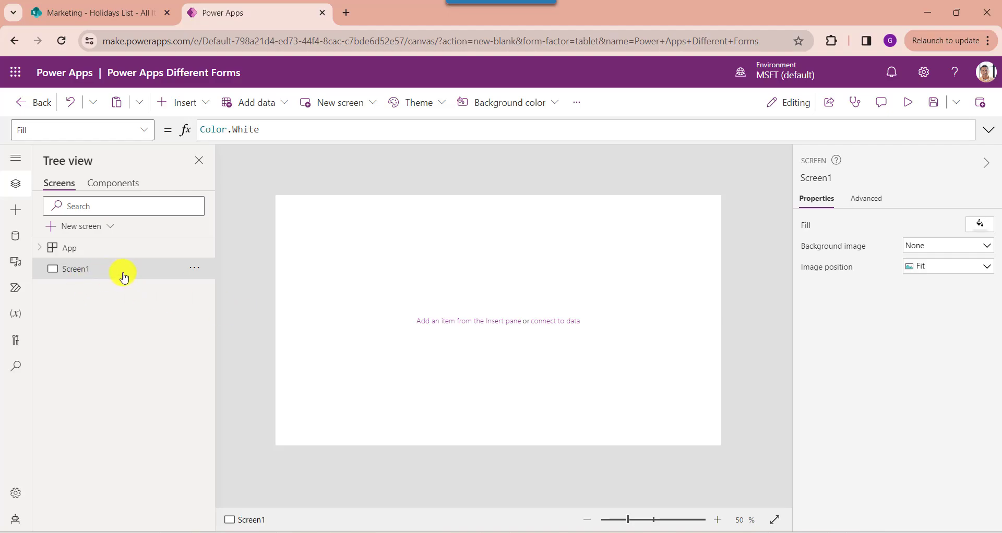
- Insert an edit form on Screen1 at about X 233, Y 40, sized about 874 by 530, with a border thickness of 4
left_click(200, 106)
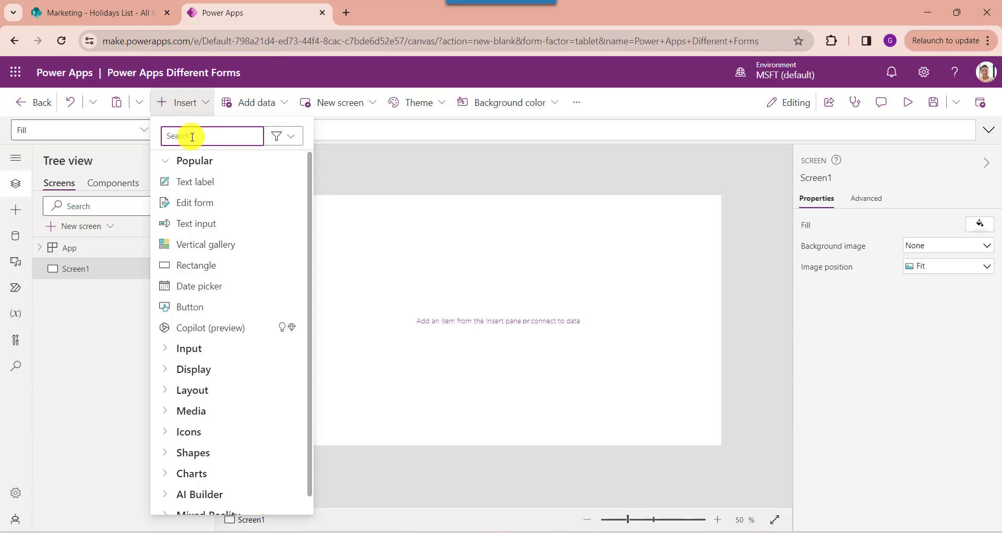
type("edit")
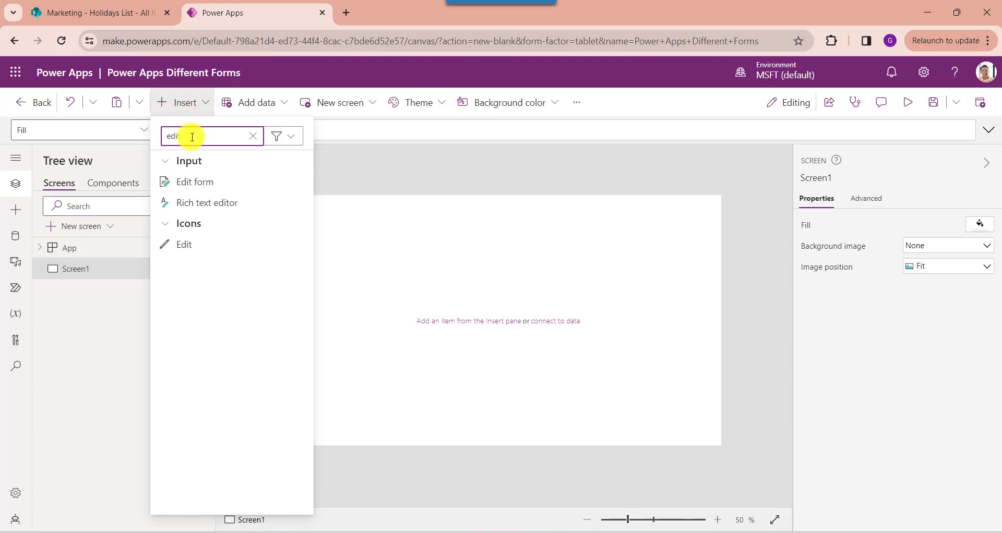
left_click(201, 183)
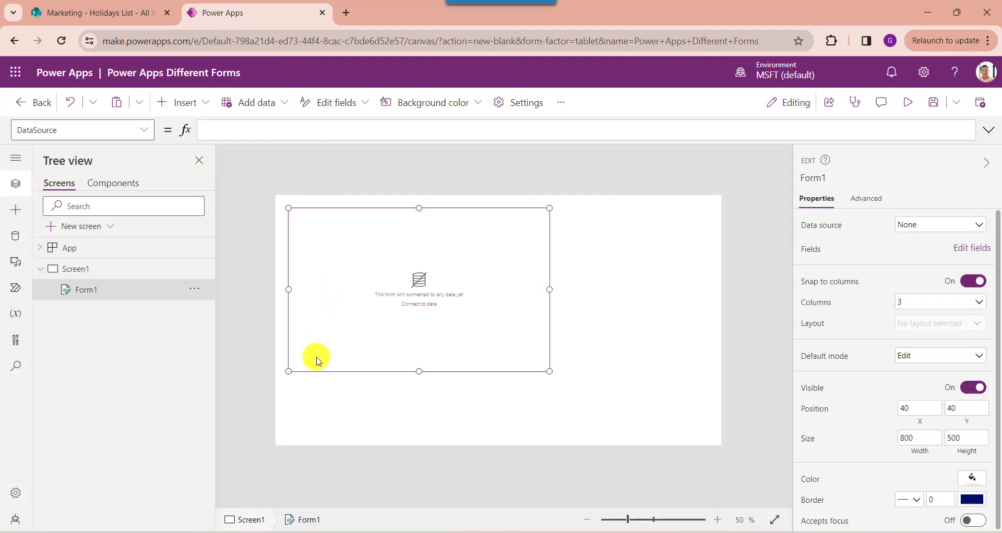
left_click_drag(316, 356, 376, 371)
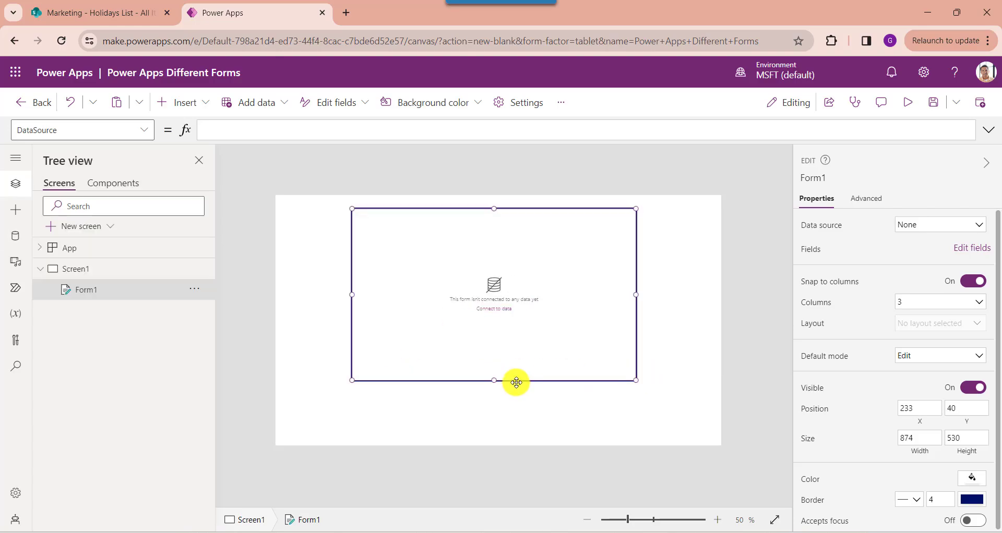
- Set the edit form's data source to Holidays List
left_click(930, 225)
left_click(863, 327)
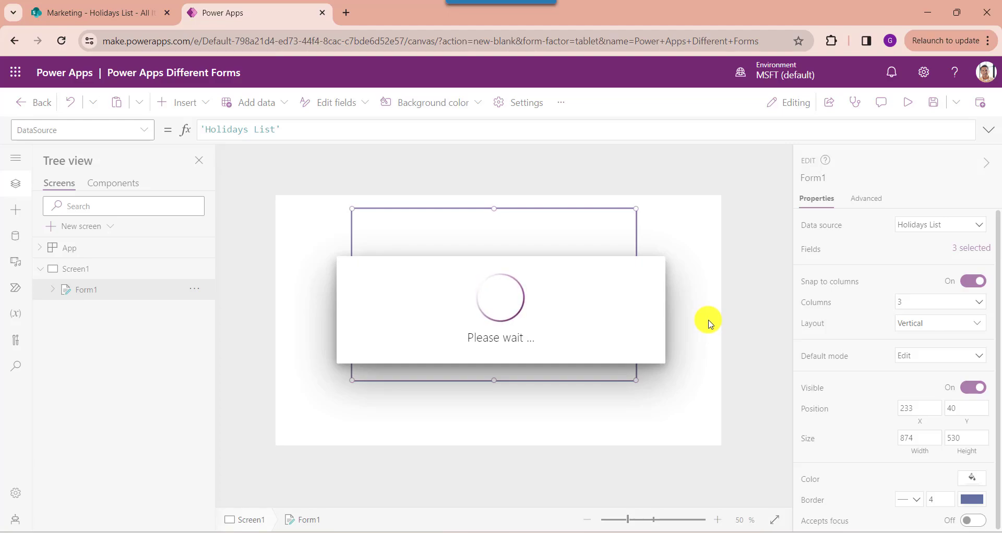
left_click(683, 317)
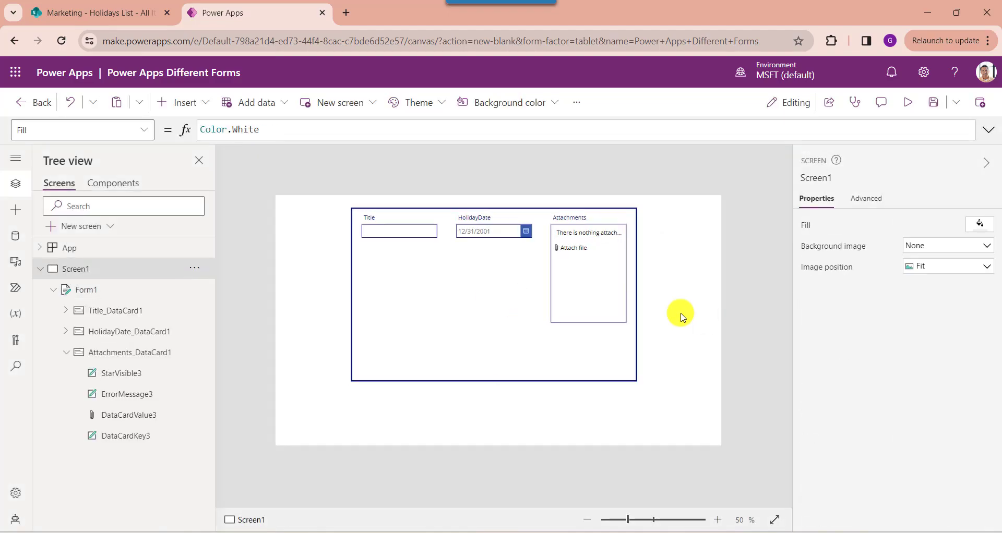
- Delete the Attachments card and arrange the form's remaining fields in one column with a Horizontal layout
left_click(596, 307)
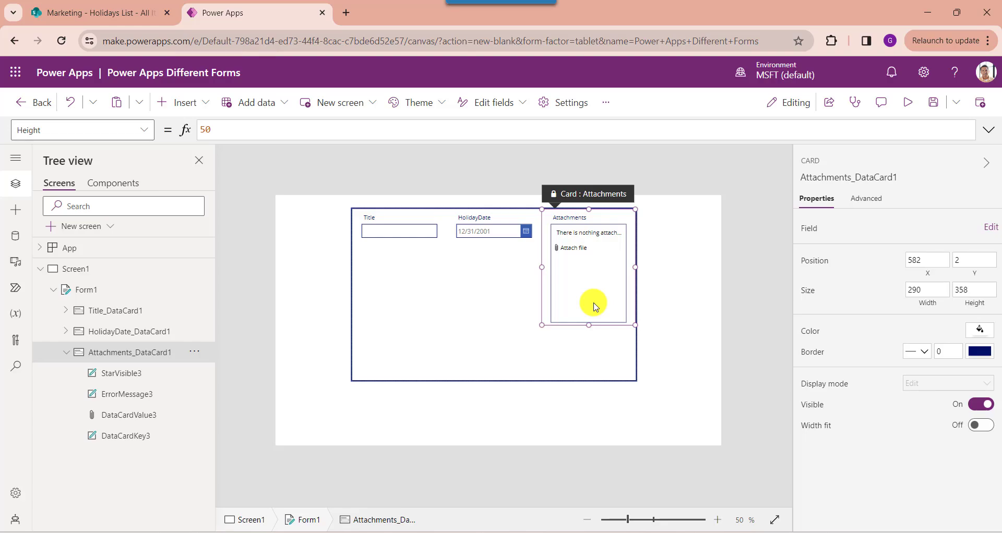
key("Delete")
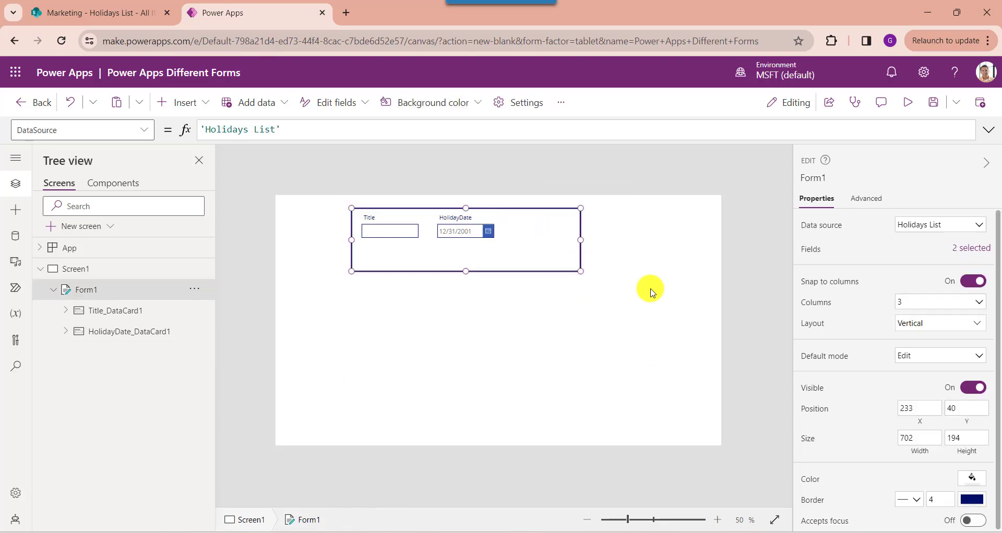
left_click(912, 329)
left_click(916, 416)
- Rename the form as frm_Records and set its default mode to New
left_click(194, 289)
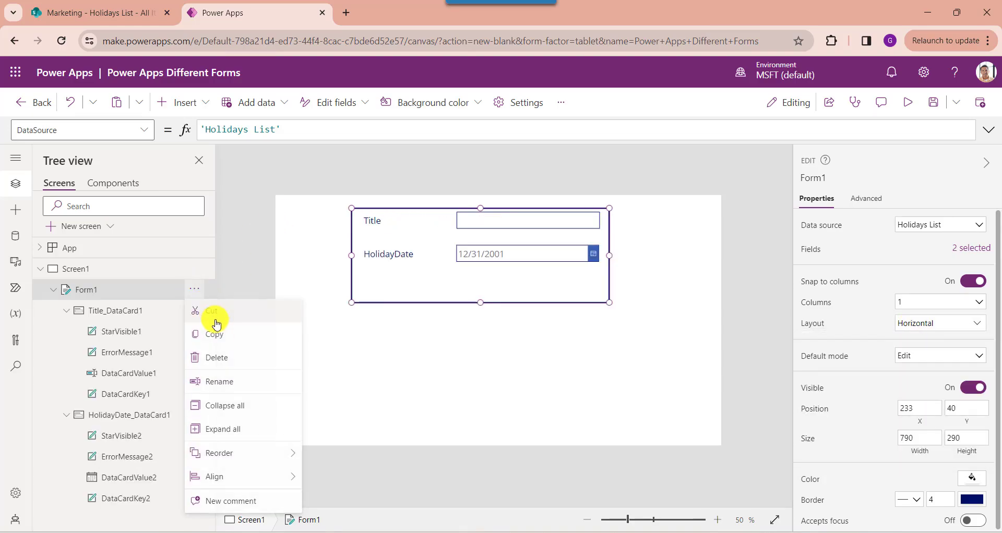
left_click(221, 386)
key("BackSpace")
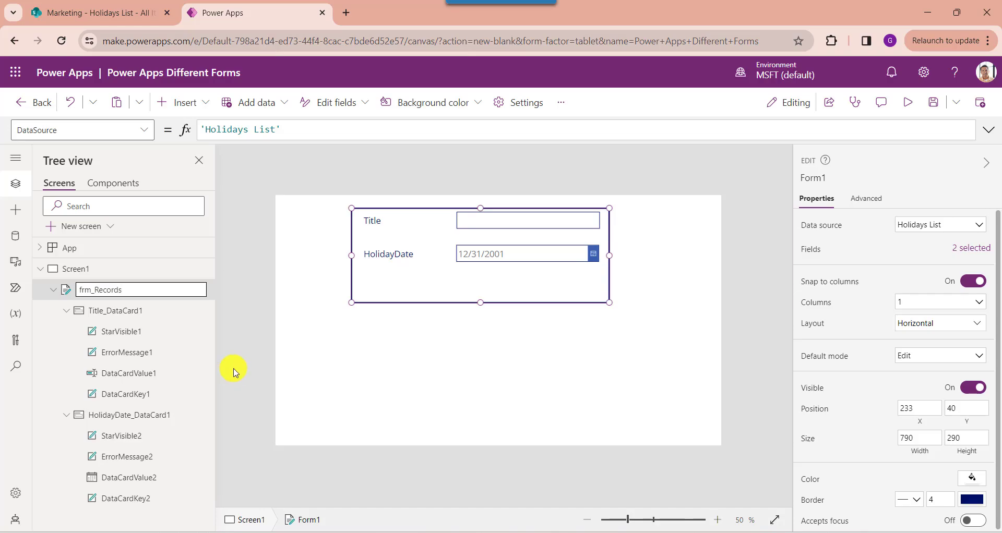
left_click(219, 366)
left_click(142, 289)
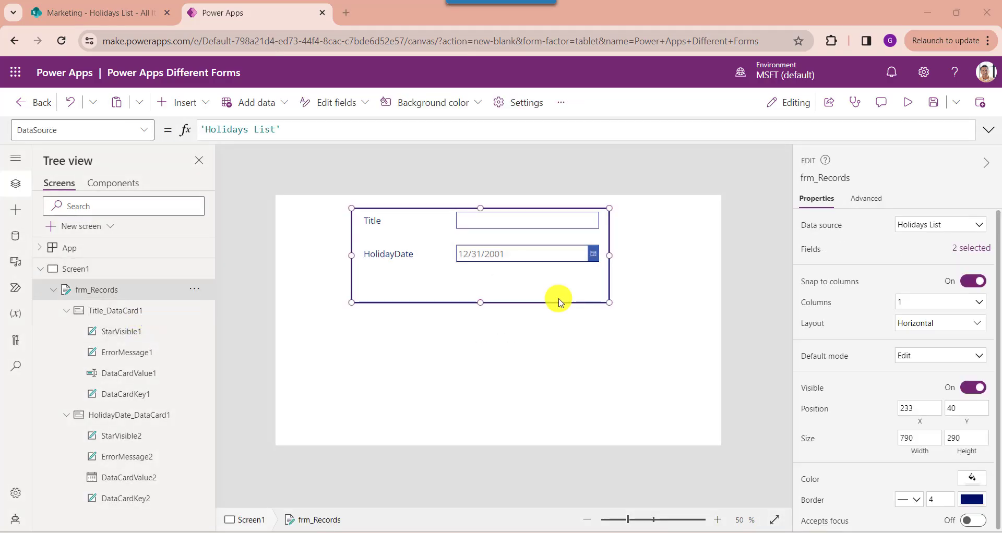
left_click(920, 356)
left_click(905, 387)
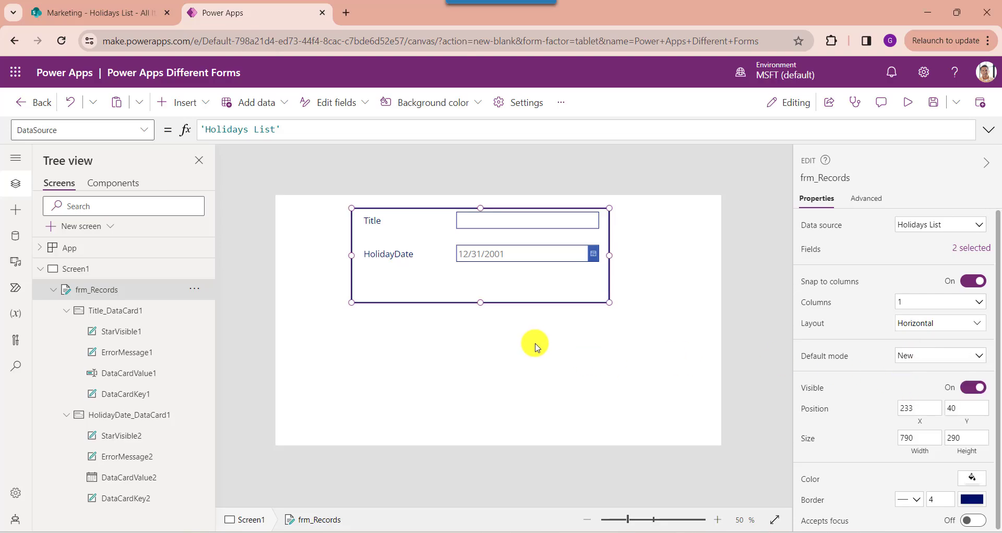
- Insert a button and place it centred below the frm_Records form, at about X 561, Y 363
left_click(166, 103)
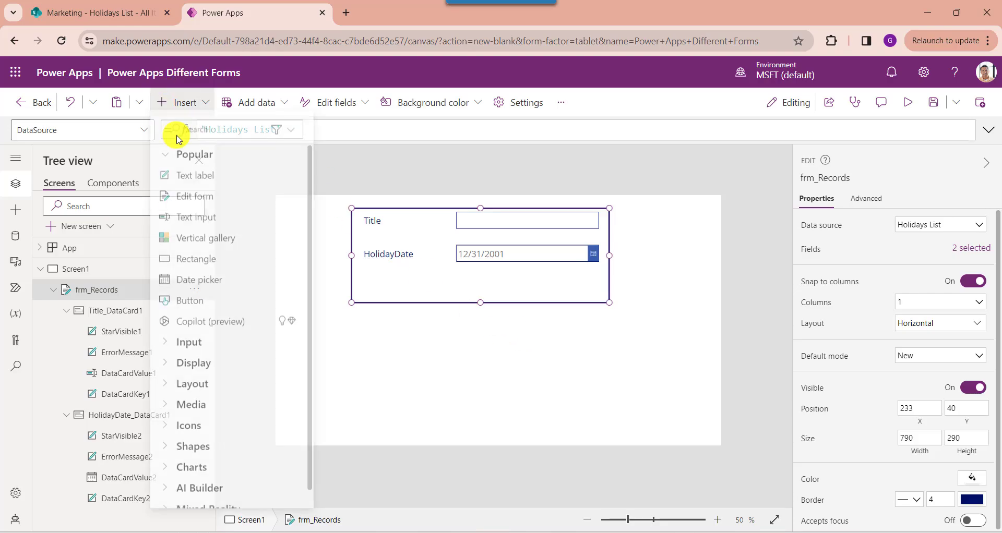
type("butt")
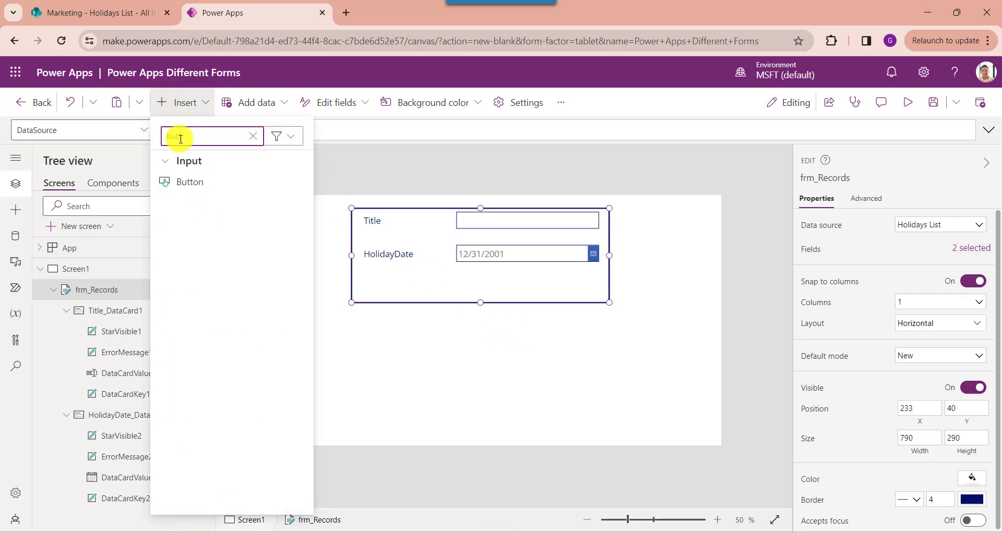
left_click(188, 182)
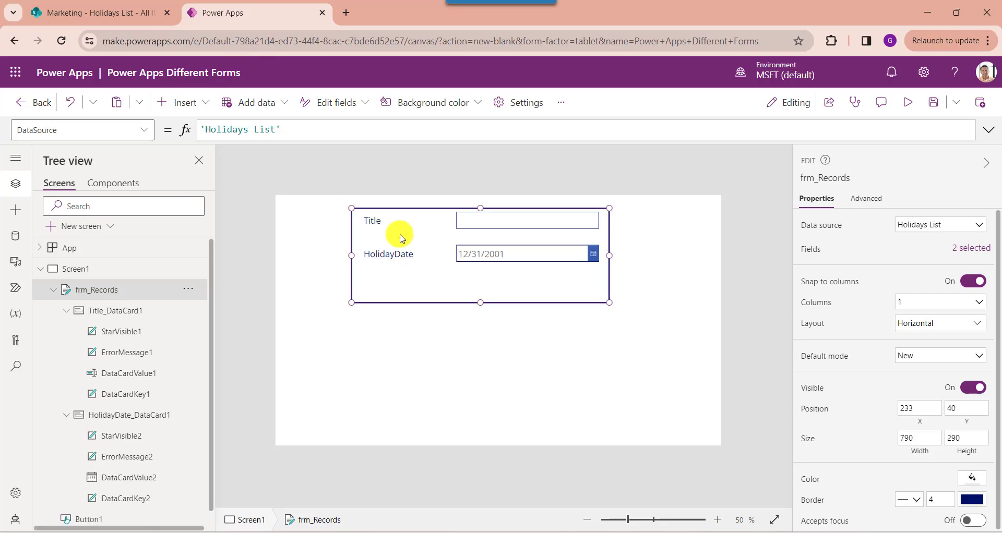
left_click_drag(331, 219, 518, 338)
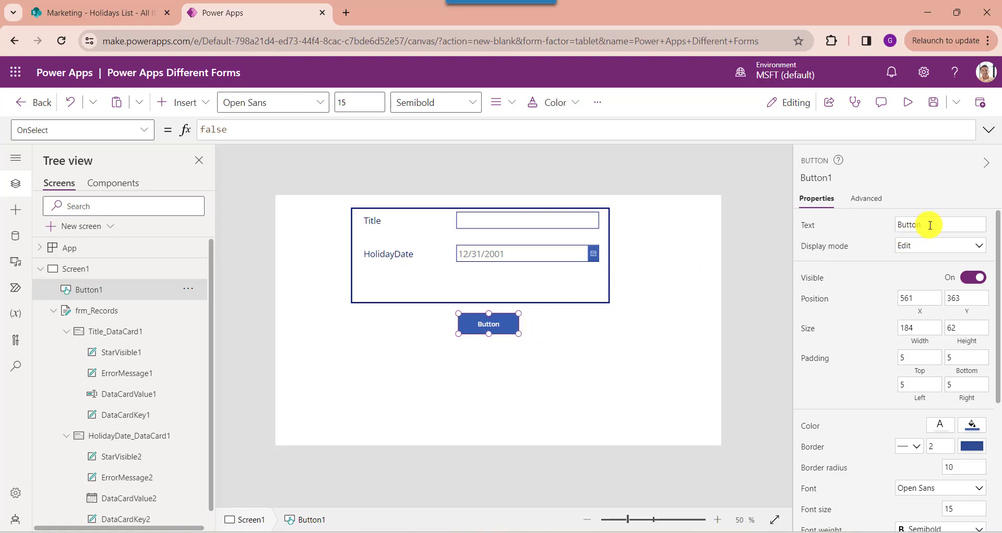
- Change the new button's text to Submit
left_click_drag(935, 226, 868, 232)
key("BackSpace")
type("Submit")
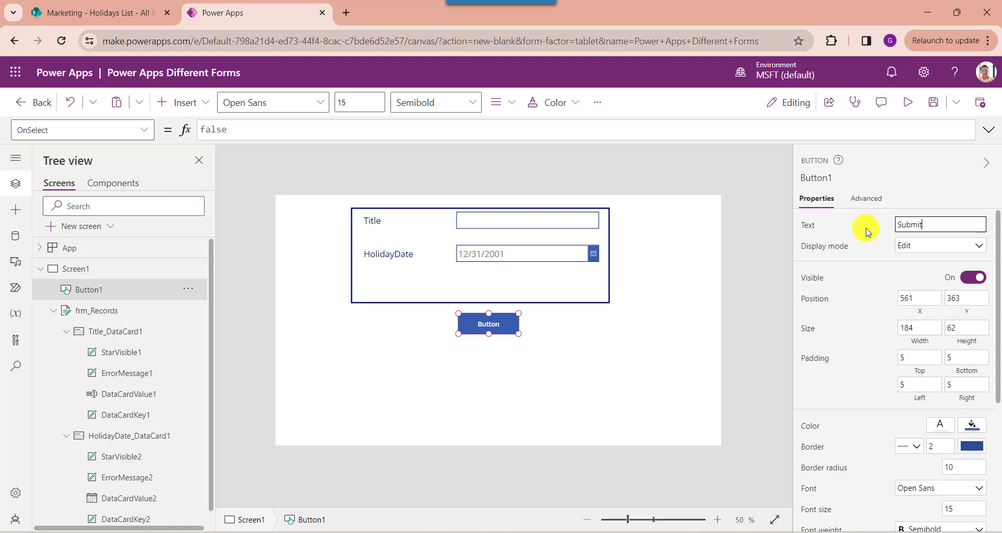
left_click(570, 342)
left_click(496, 327)
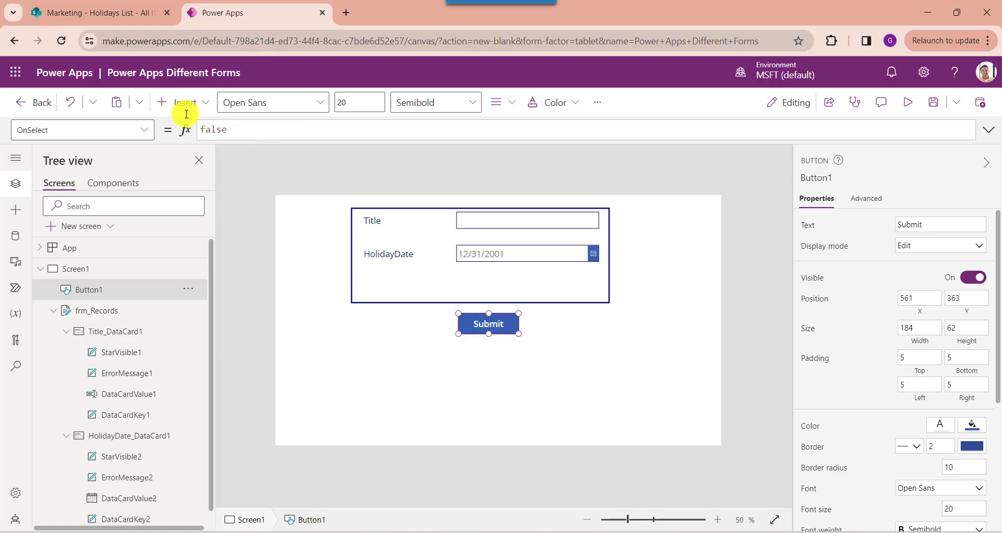
- Set the Submit button's OnSelect formula to SubmitForm(frm_Records);ResetForm(frm_Records), and save and publish the app
double_click(213, 129)
type("SubmitForm(frm_Records);ResetForm(frm_Records)")
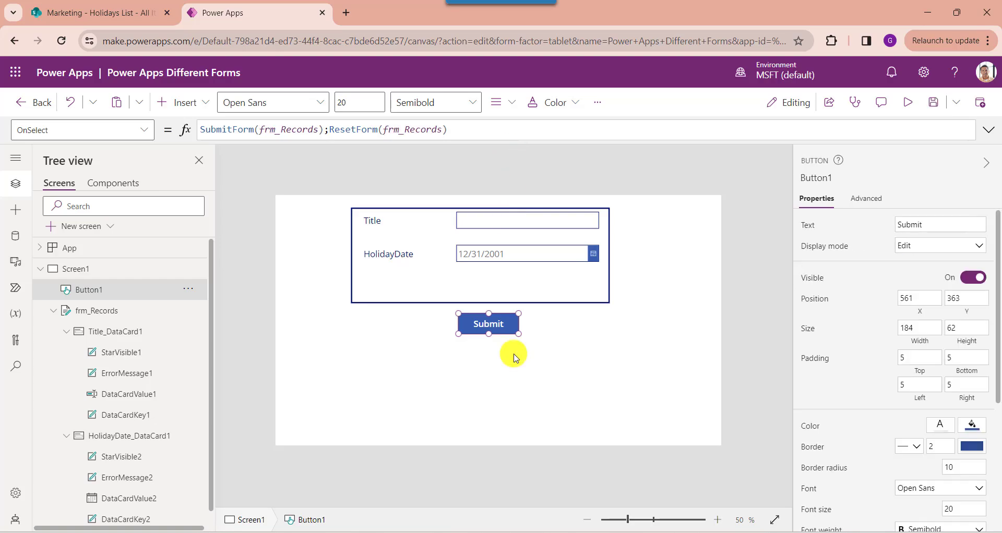
left_click(934, 104)
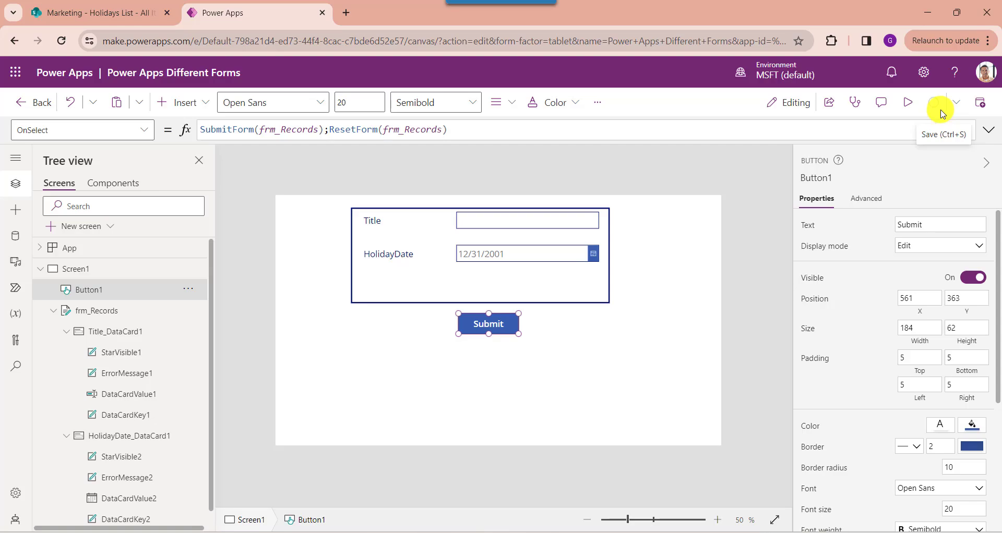
left_click(516, 371)
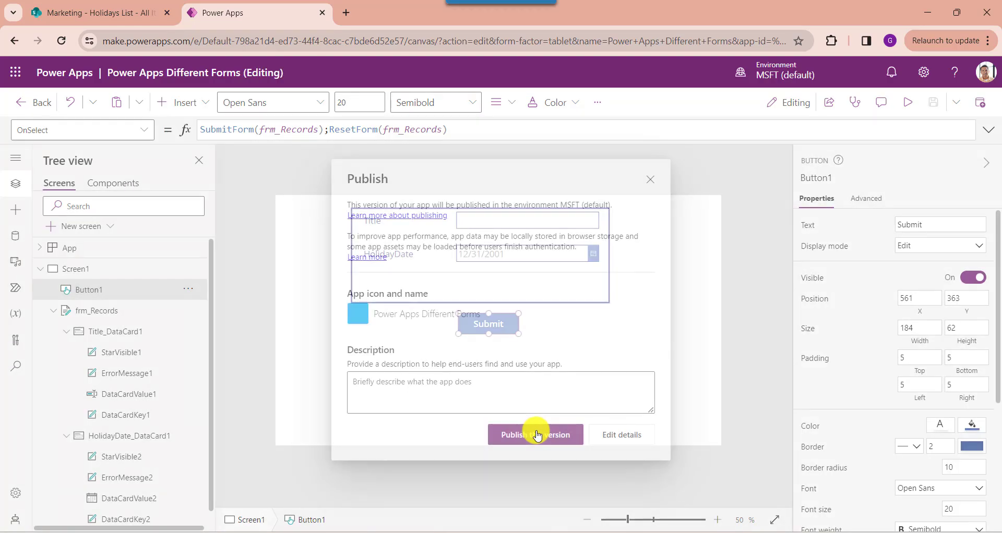
- Preview the app and submit a new record with Title Holi and HolidayDate 3/25/2024
left_click(905, 108)
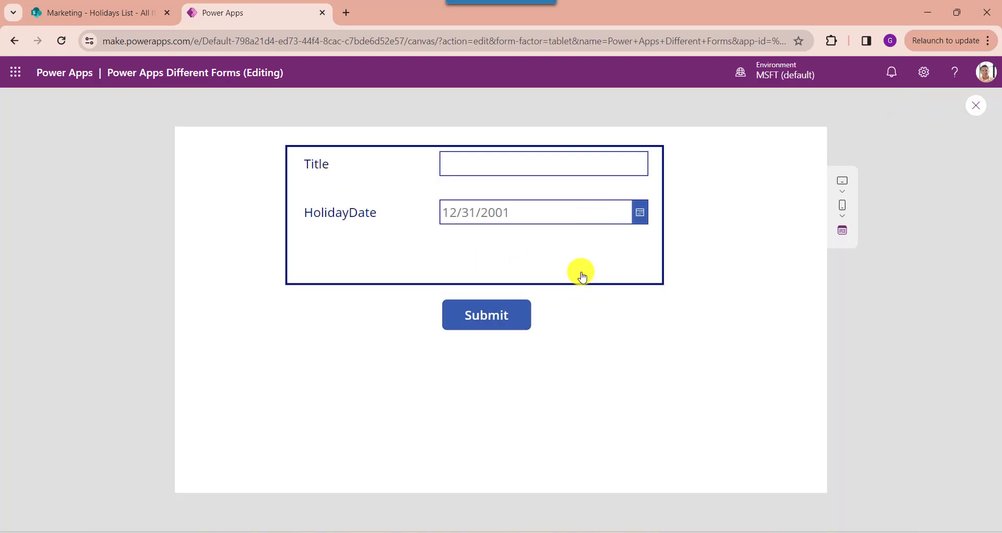
left_click(479, 165)
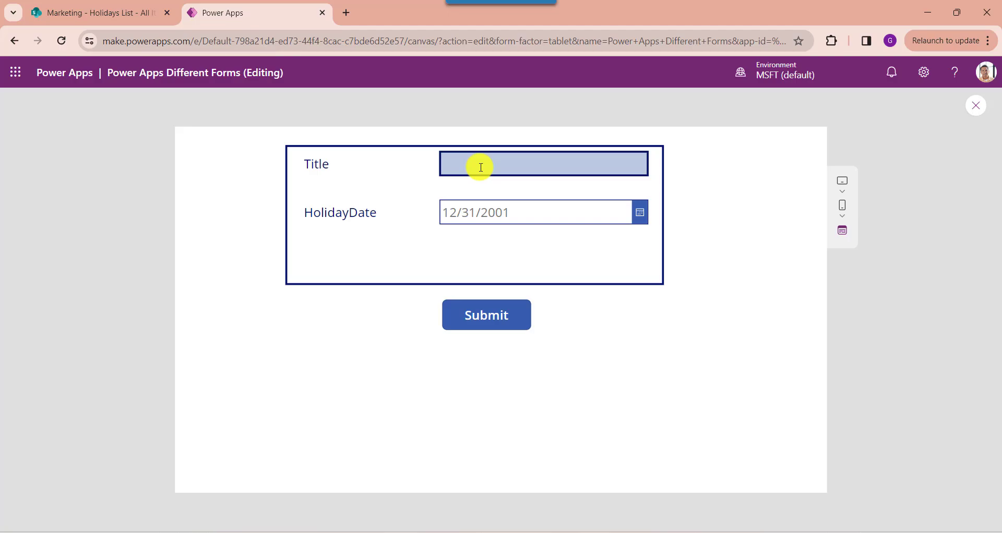
type("Holi")
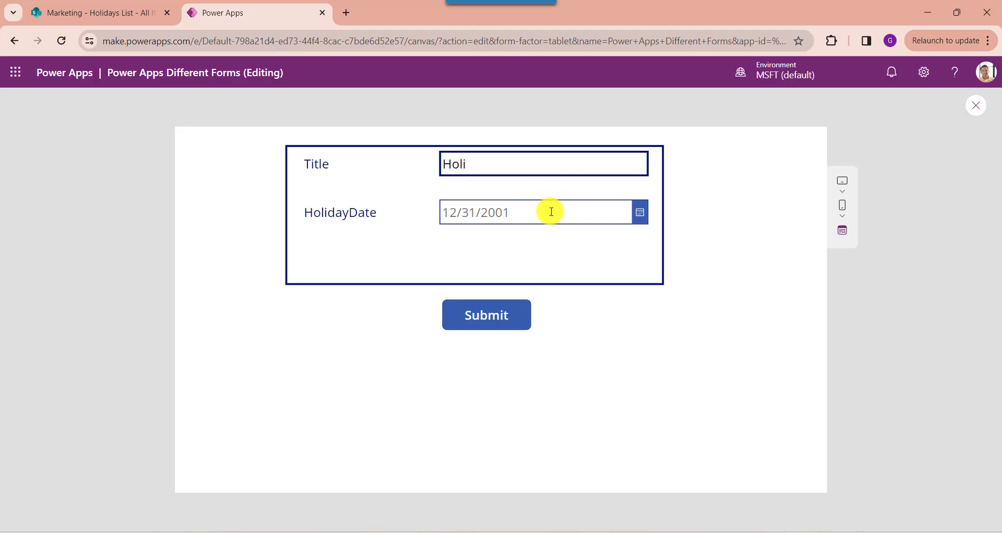
left_click(640, 213)
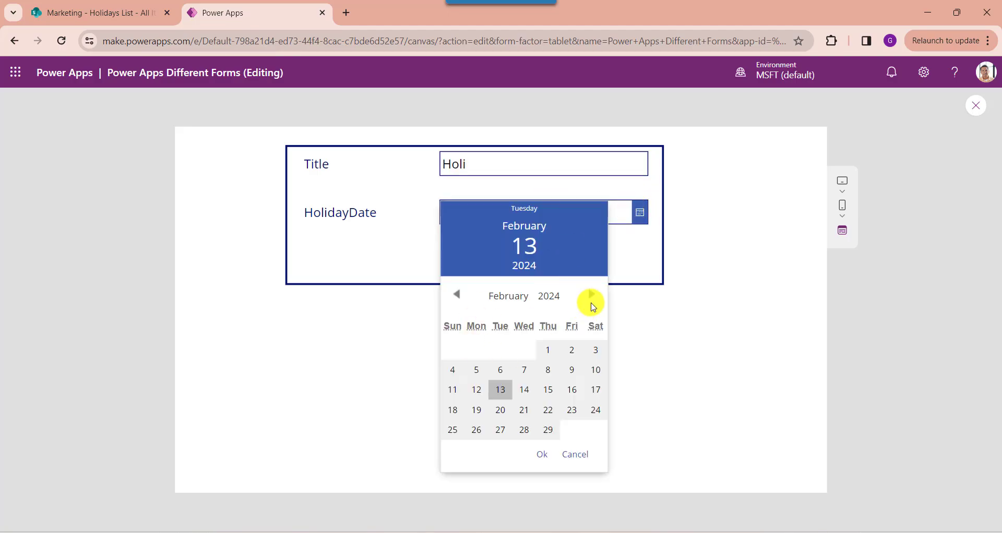
left_click(592, 294)
left_click(591, 294)
left_click(459, 296)
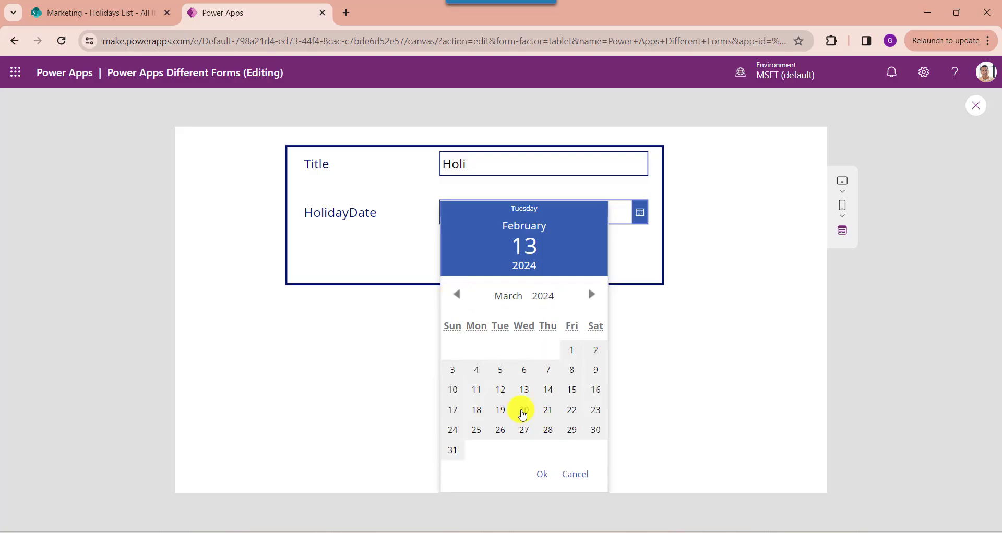
left_click(477, 430)
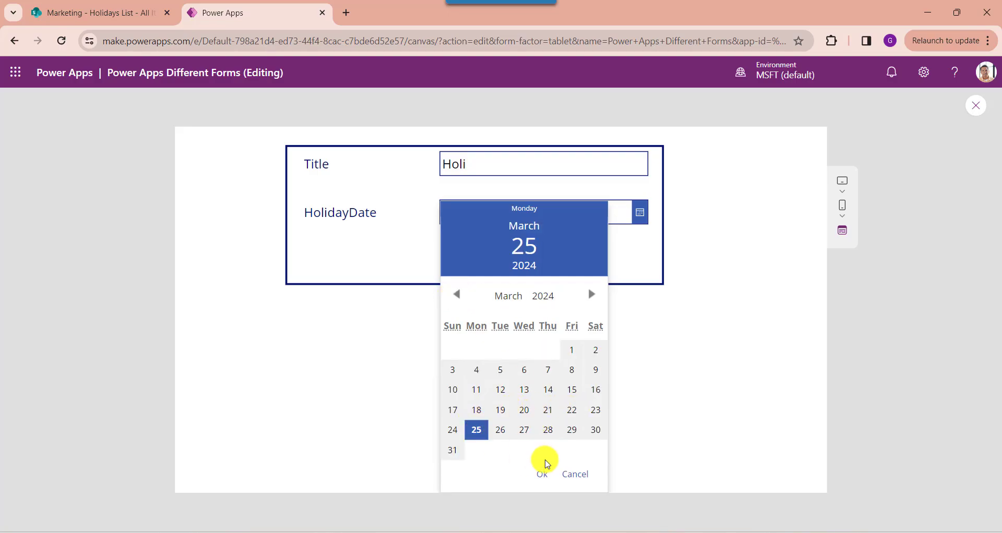
left_click(542, 474)
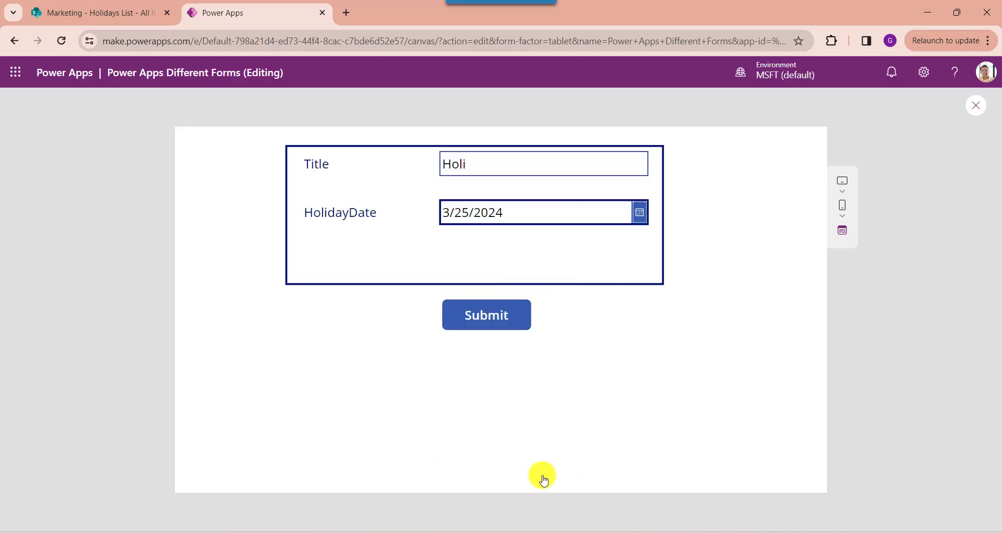
left_click(486, 323)
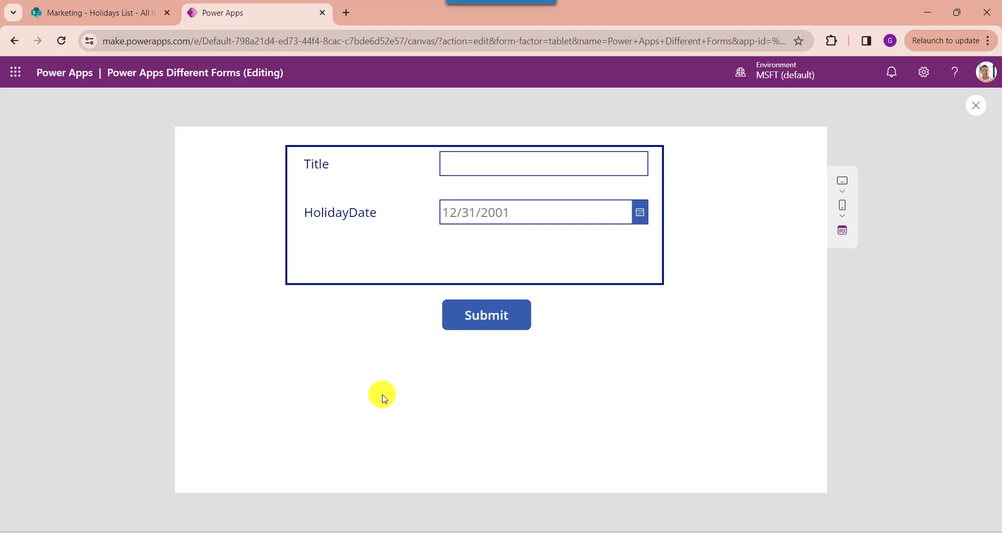
- Refresh the Holidays List in SharePoint to check for the submitted record, and return to the Power Apps editor
left_click(113, 17)
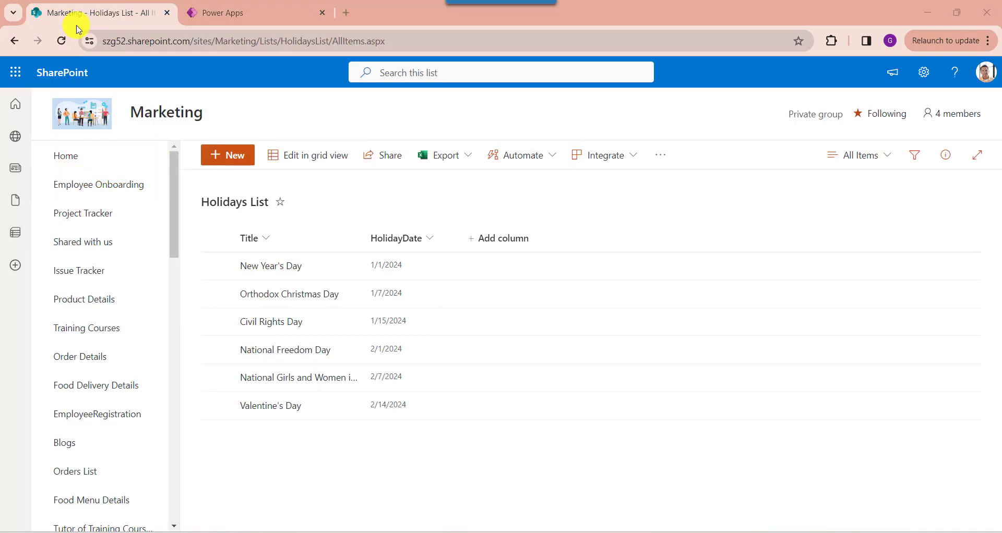
left_click(62, 42)
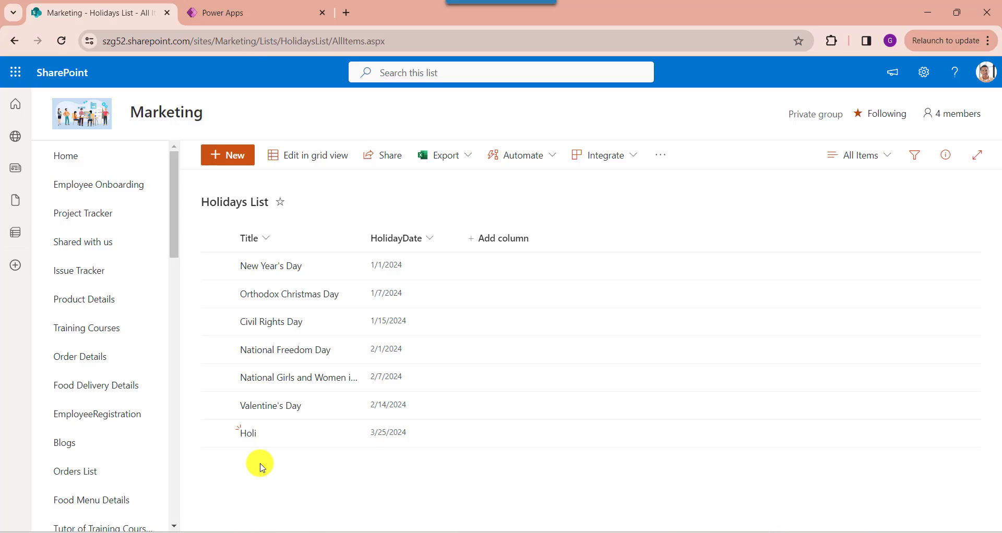
left_click(239, 14)
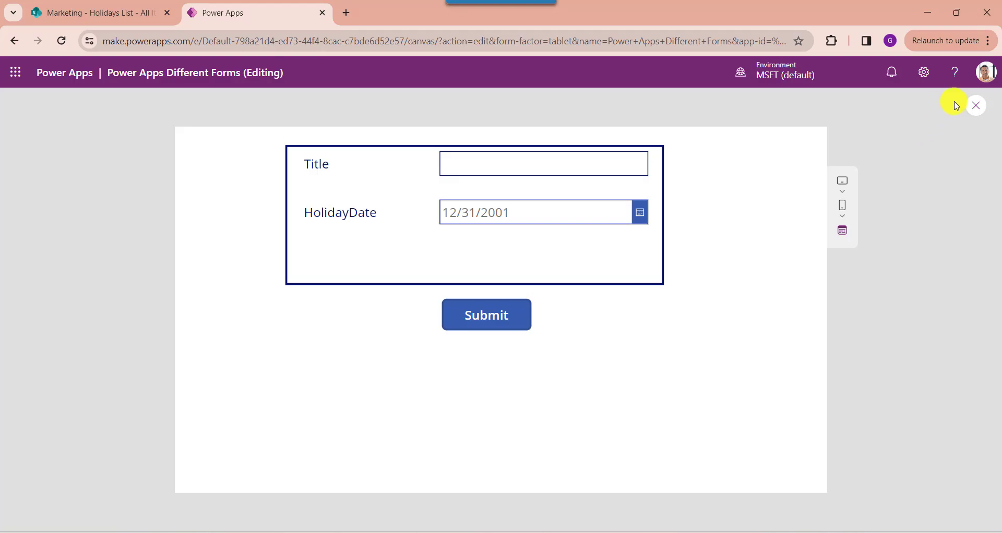
left_click(978, 109)
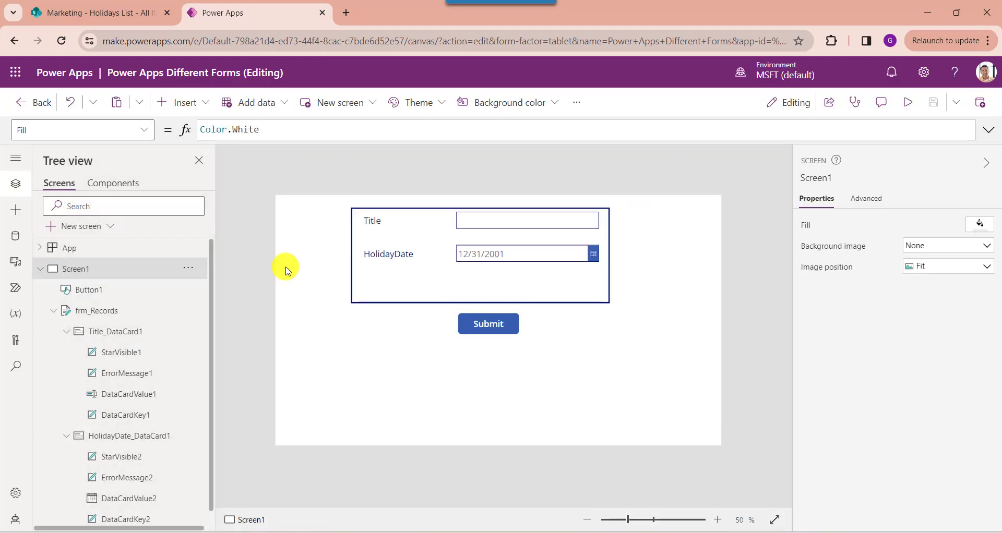
- Add a new screen based on the List template
left_click(40, 268)
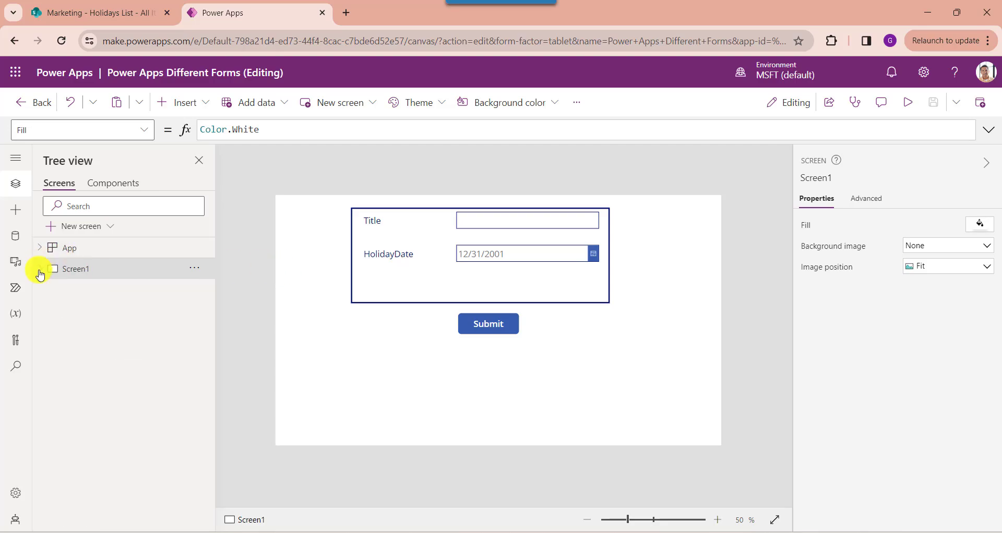
left_click(93, 231)
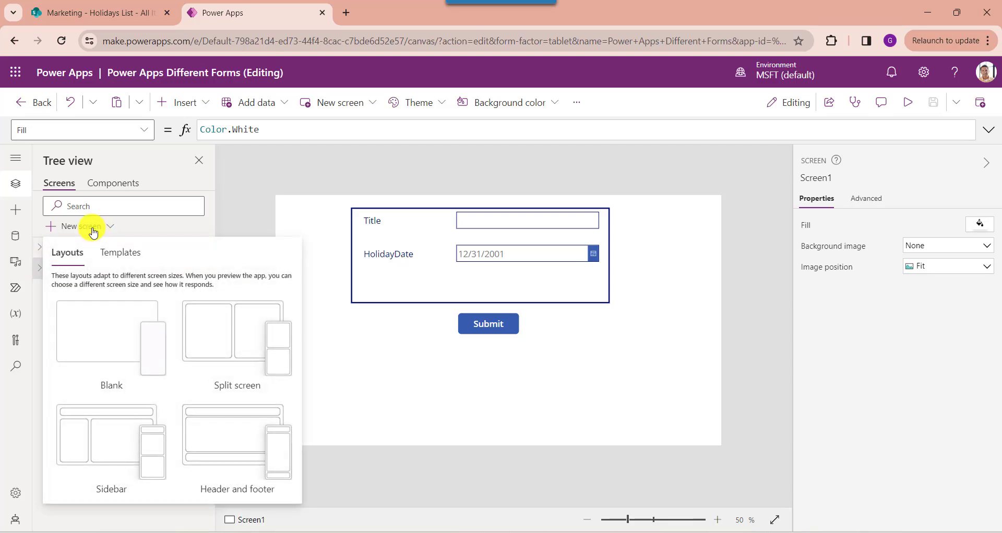
left_click(121, 253)
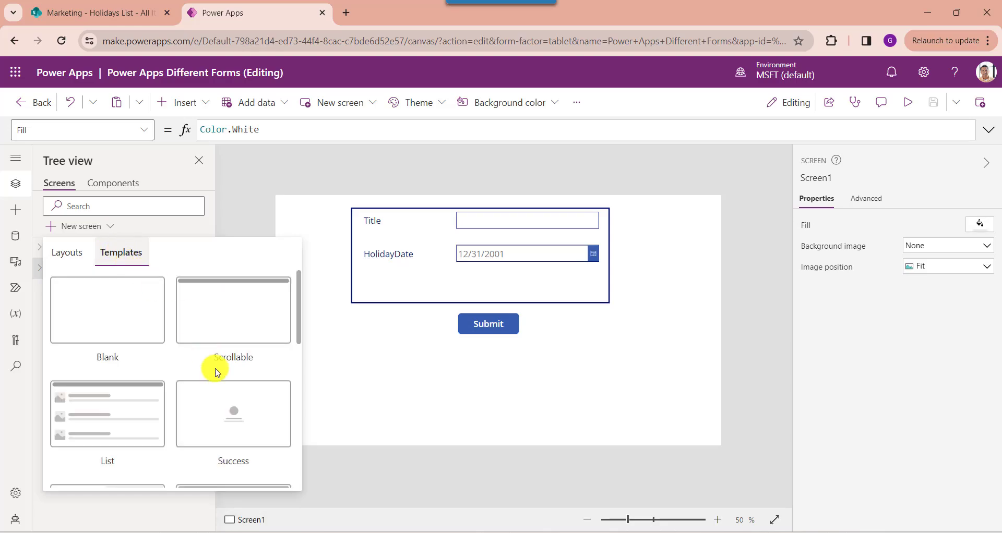
left_click(101, 439)
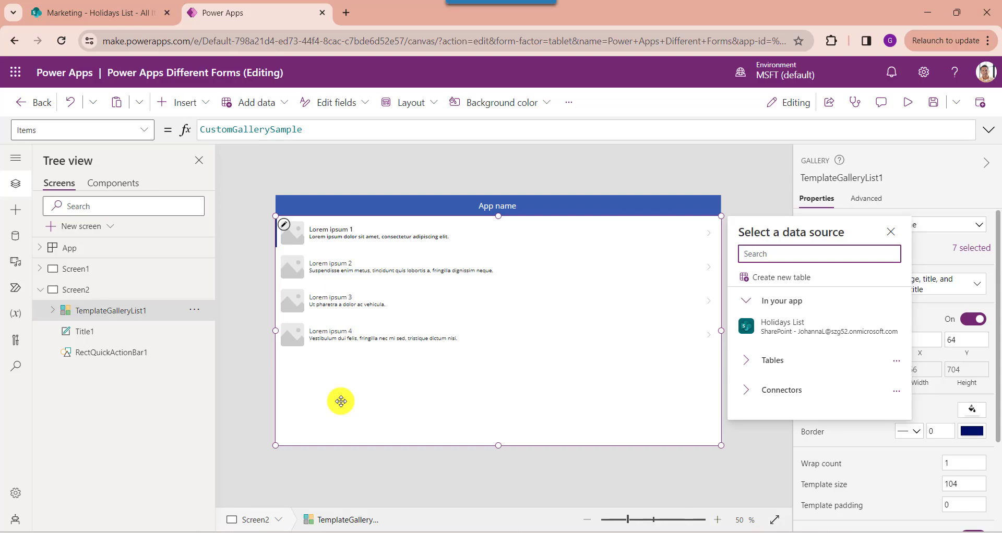
- Connect the new screen's gallery to Holidays List and set its layout to Title and subtitle
left_click(787, 329)
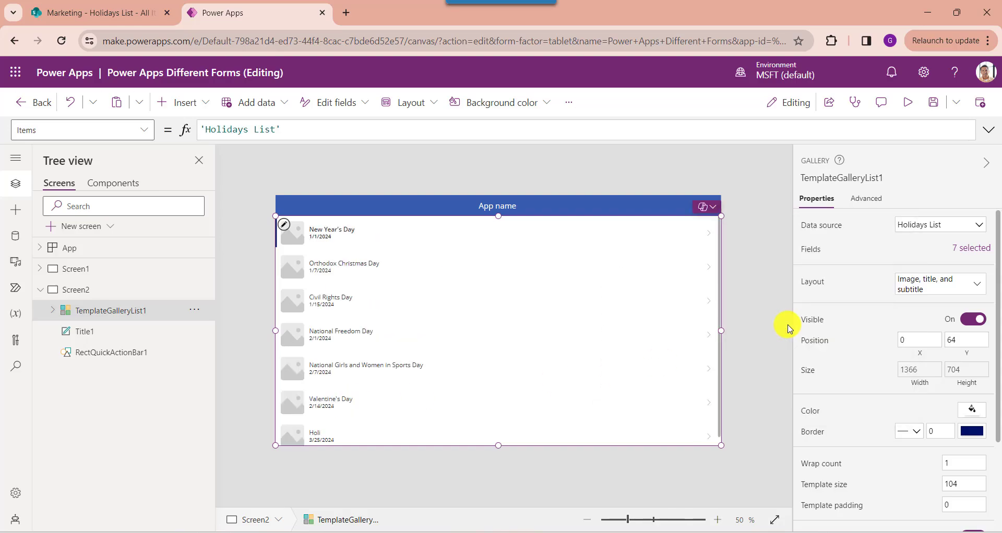
left_click(927, 286)
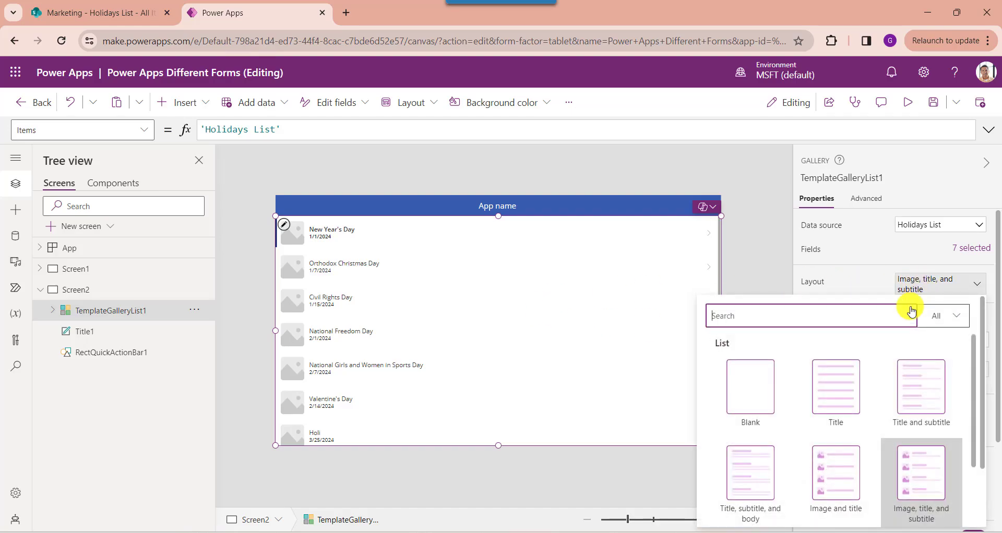
left_click(913, 387)
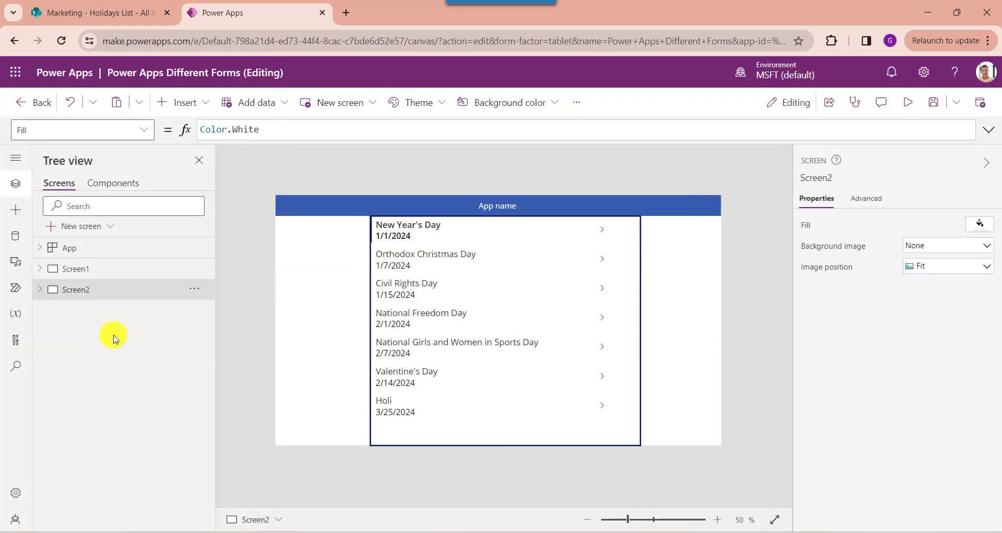
- Add a third, blank template screen and insert a display form on it
left_click(76, 226)
left_click(85, 322)
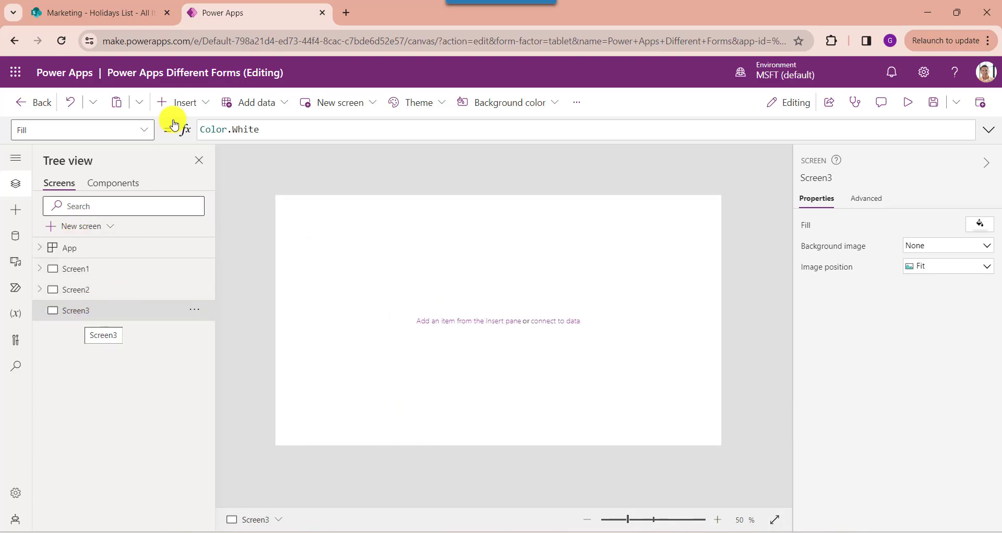
left_click(181, 102)
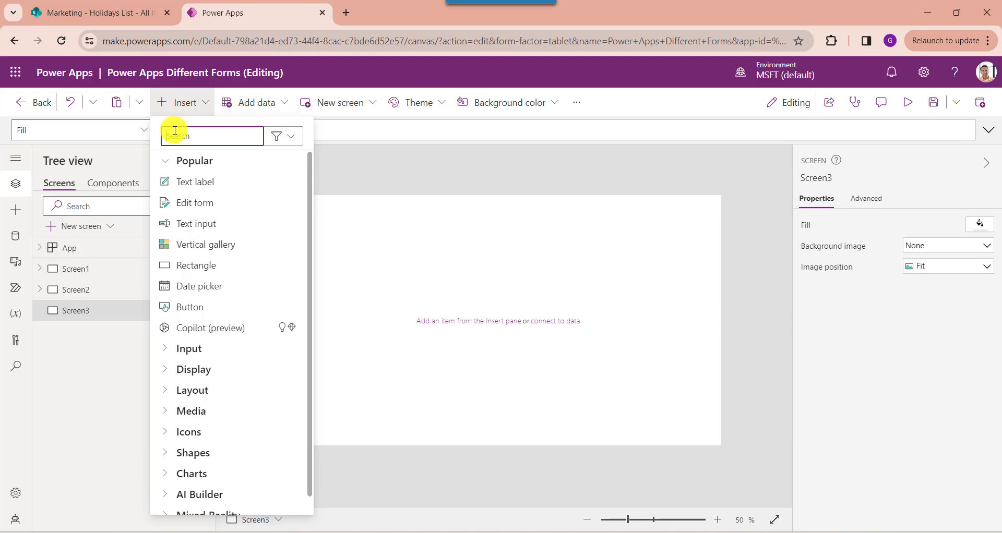
type("d")
key("BackSpace")
type("di")
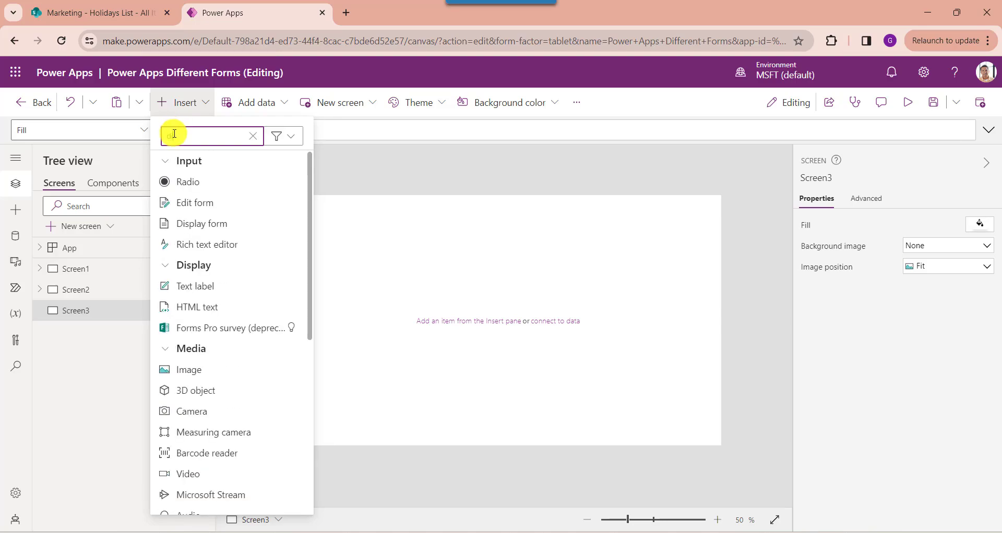
left_click(193, 220)
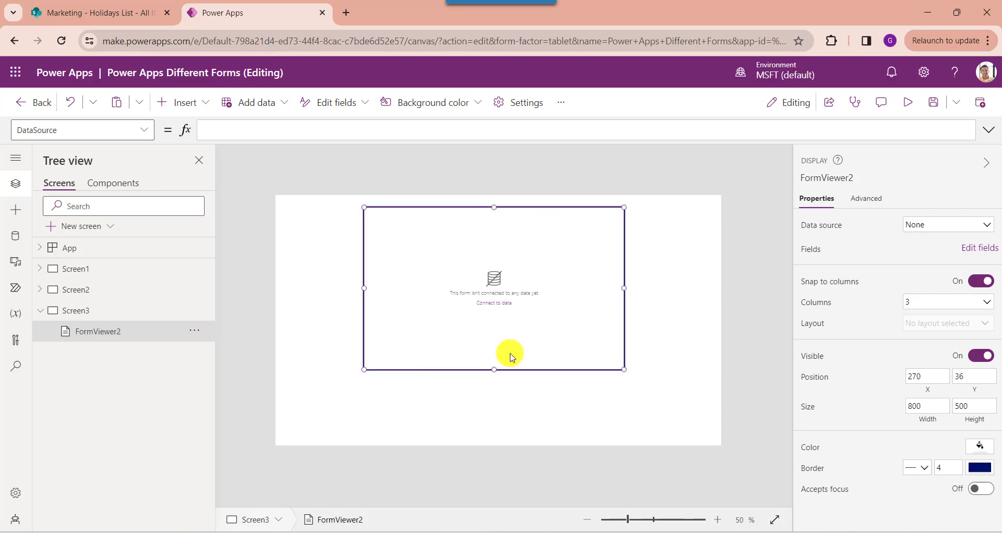
- Set the display form's data source to Holidays List
left_click(946, 227)
left_click(869, 320)
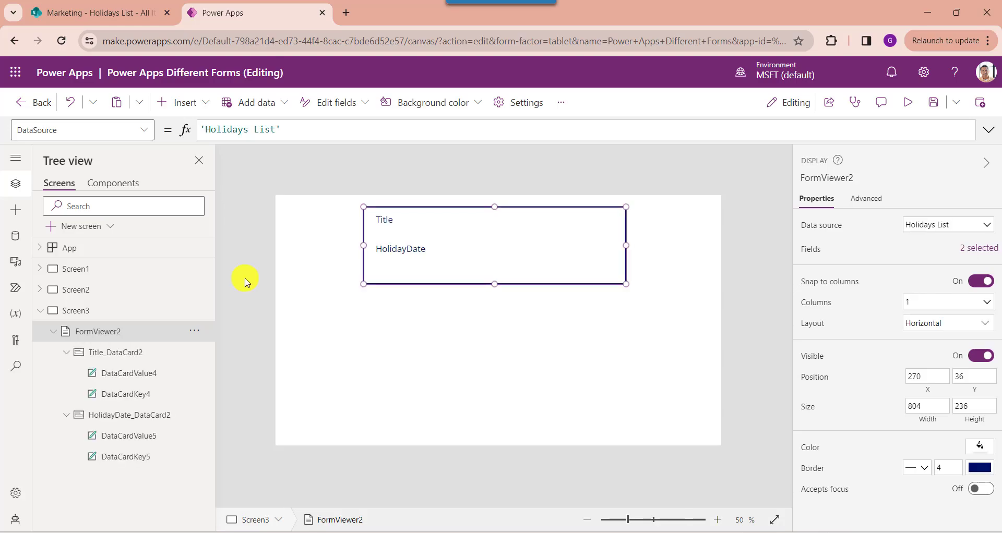
- Set the display form's Item property to TemplateGalleryList1.Selected
left_click(137, 130)
scroll(68, 289, "down", 2)
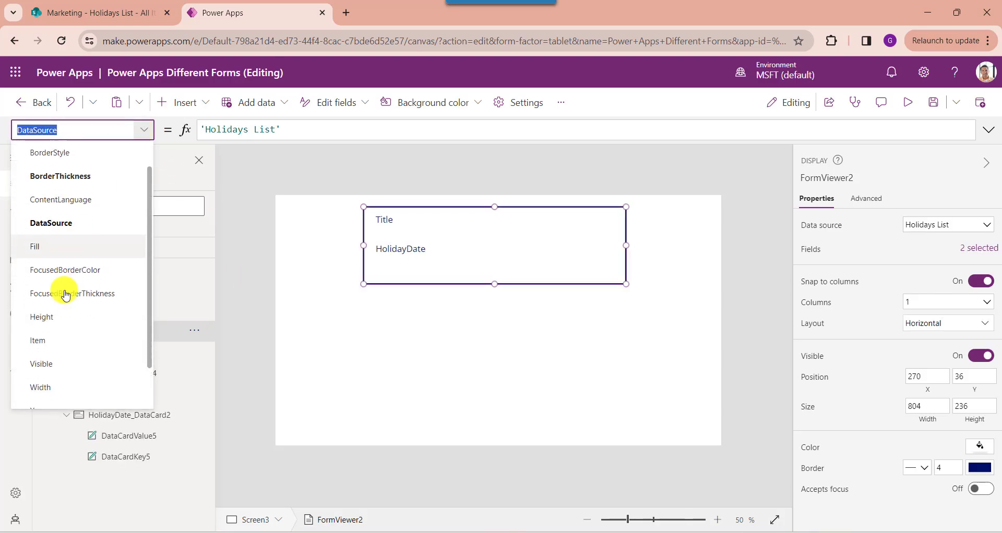
left_click(51, 302)
left_click(214, 132)
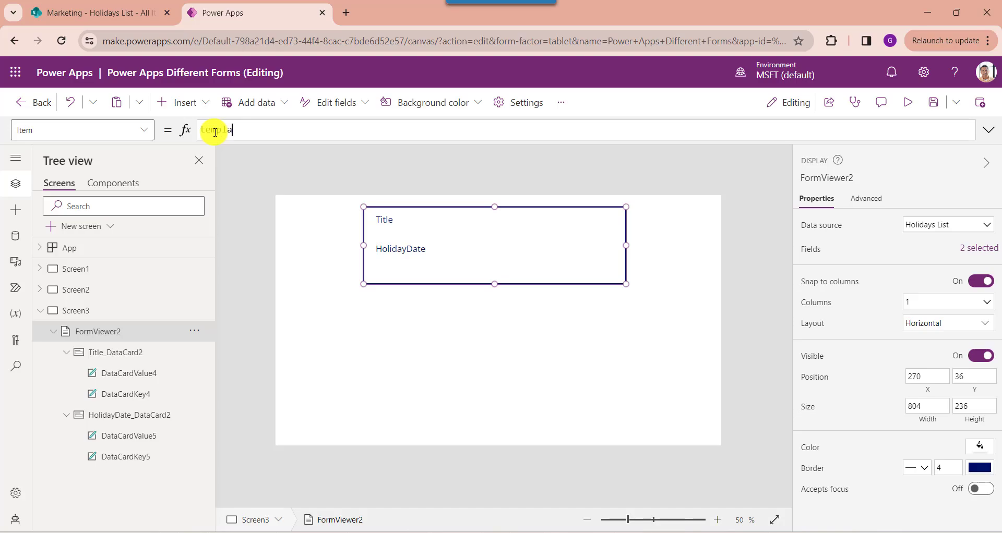
type("templa")
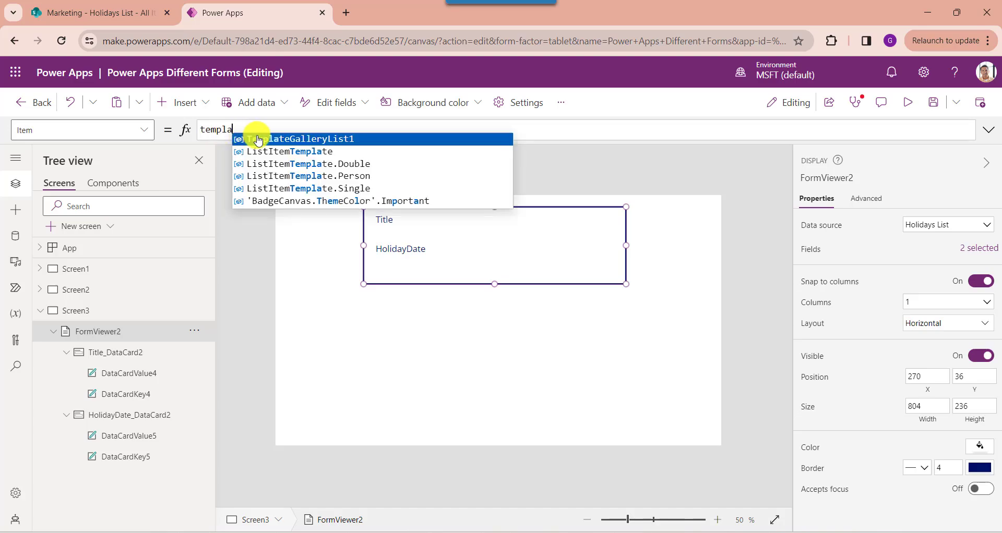
left_click(264, 136)
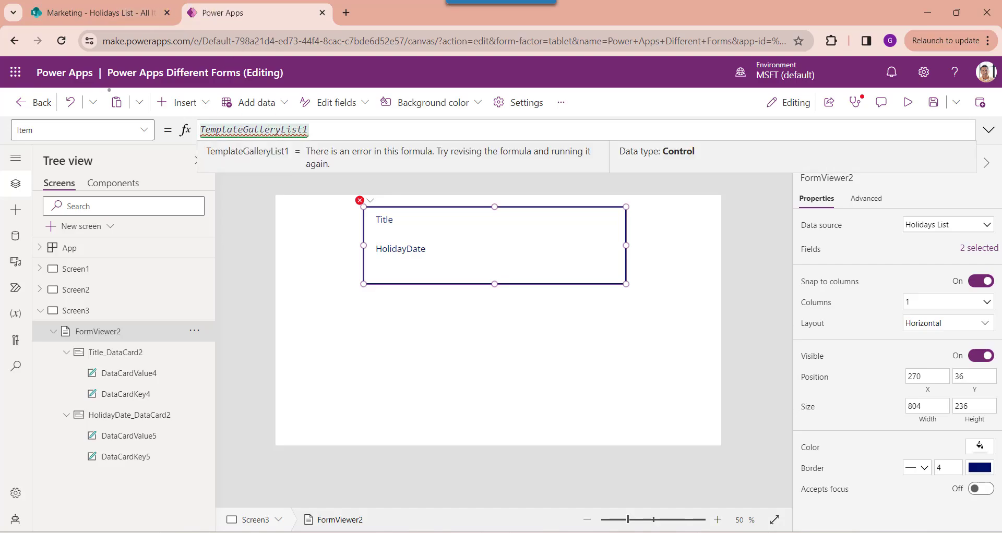
type(".")
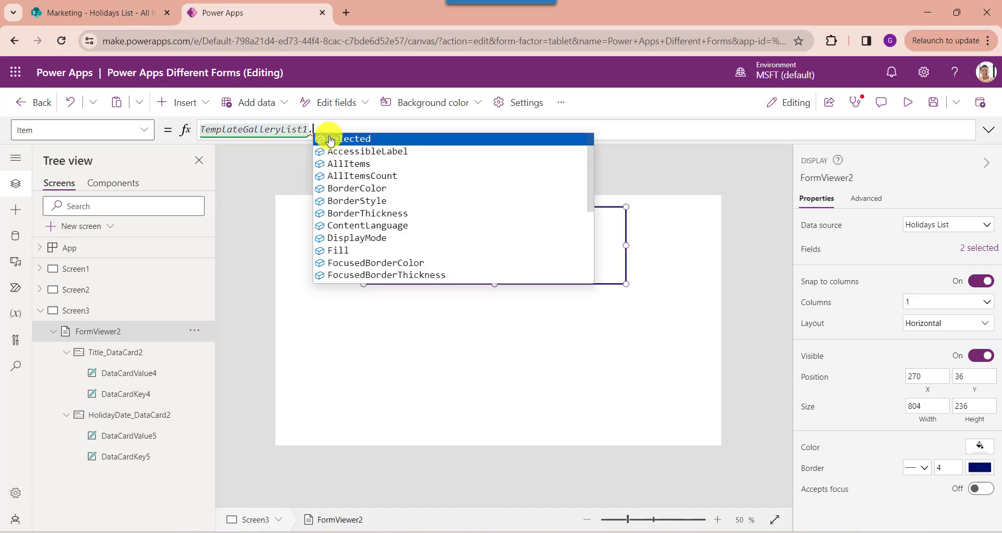
left_click(330, 138)
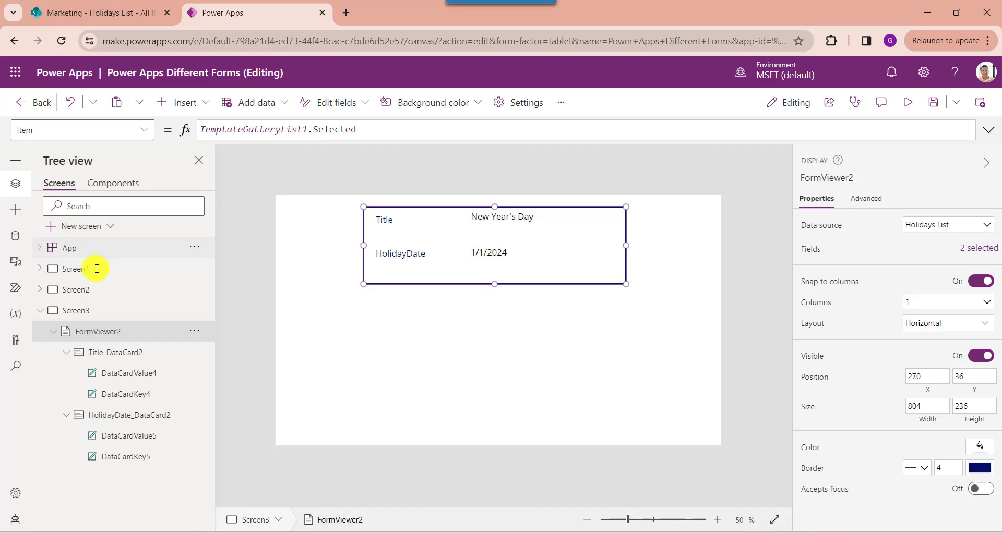
- Set the OnSelect of the gallery arrow on Screen2 to Navigate(DisplayFormScreen), with Screen3 renamed to DisplayFormScreen, and save the app
left_click(76, 290)
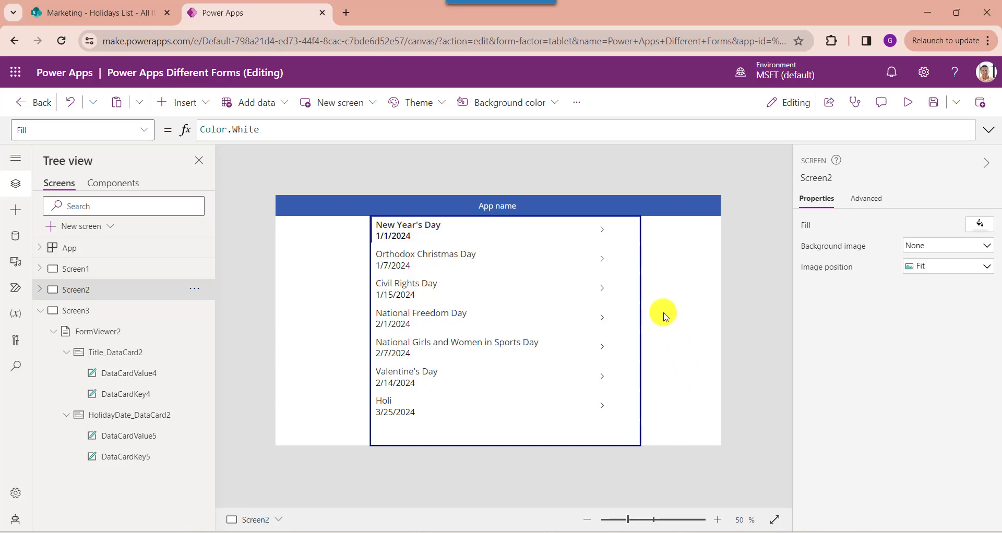
left_click(604, 230)
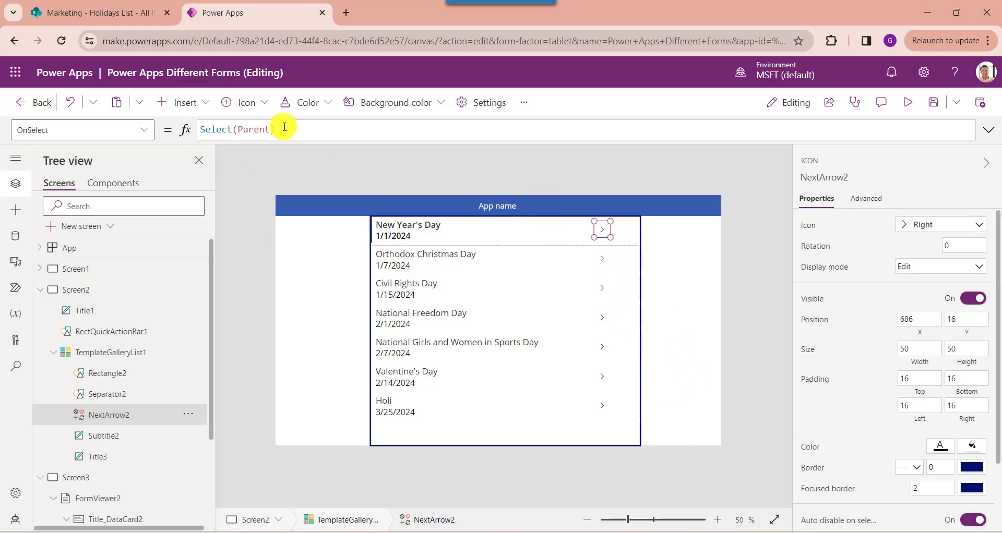
left_click_drag(293, 129, 189, 125)
key("BackSpace")
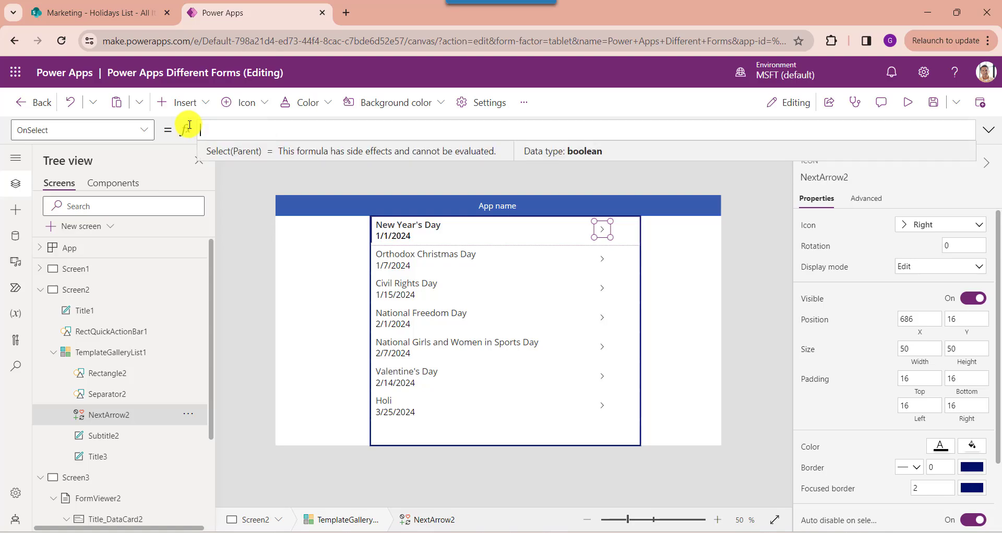
type("na")
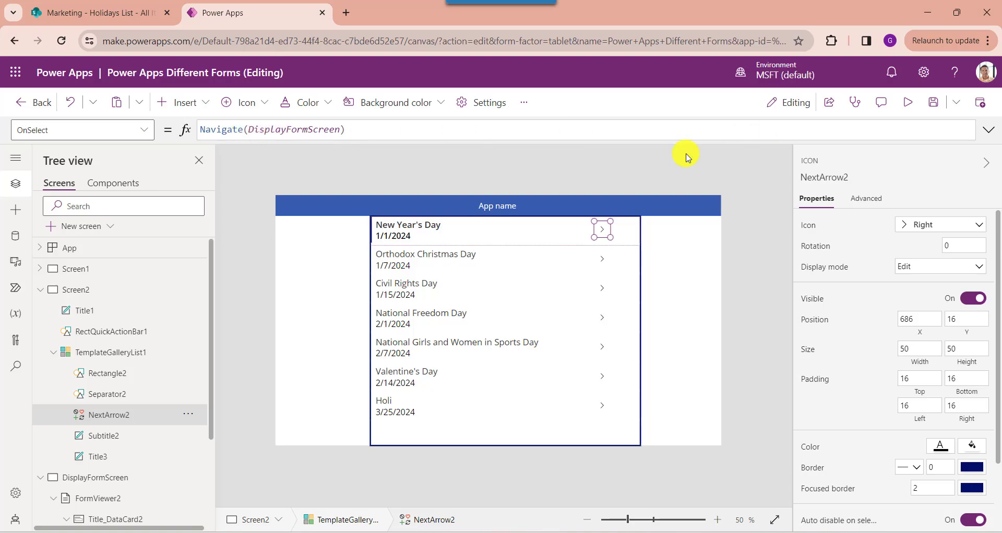
left_click(932, 105)
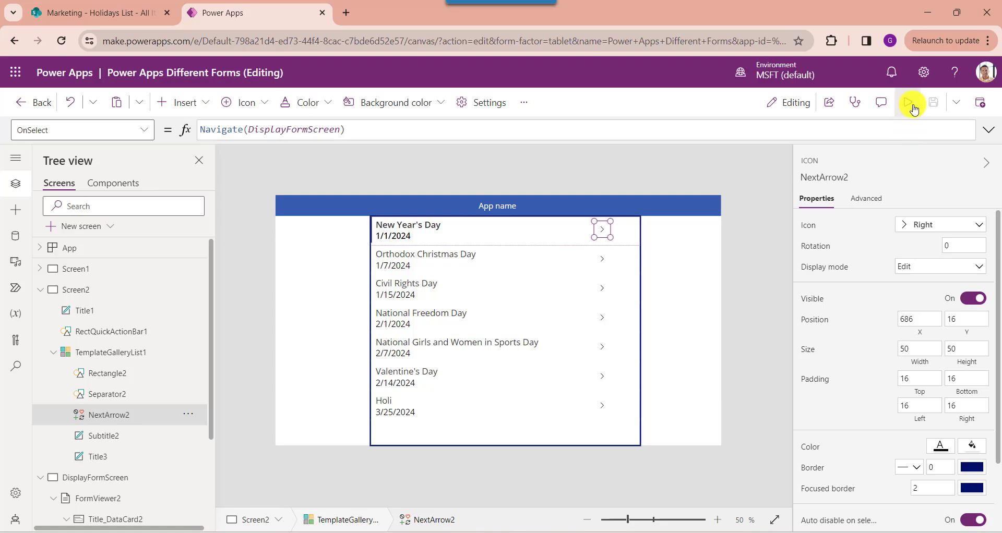
- Preview the app, open the Orthodox Christmas Day record from the gallery to check the display form, and close the preview
left_click(910, 107)
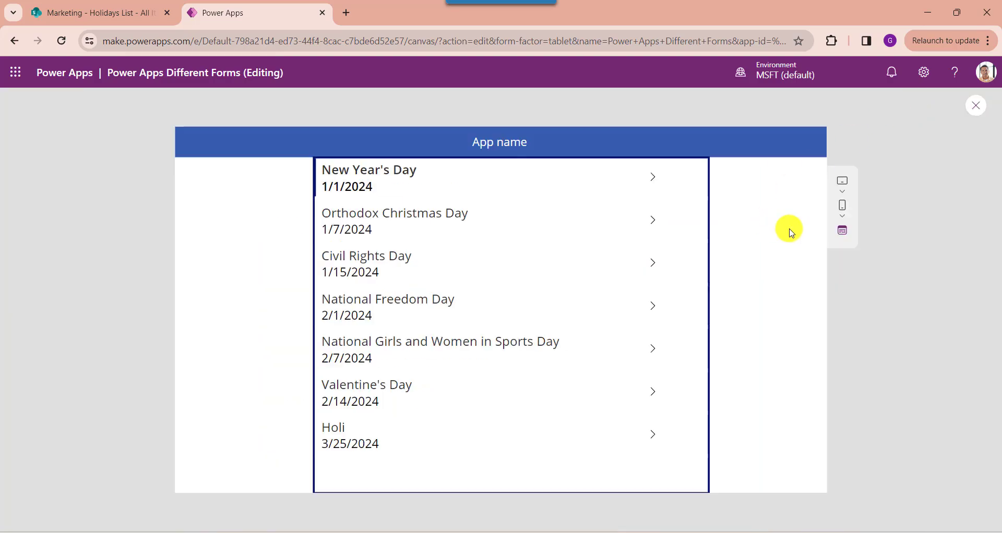
left_click(650, 223)
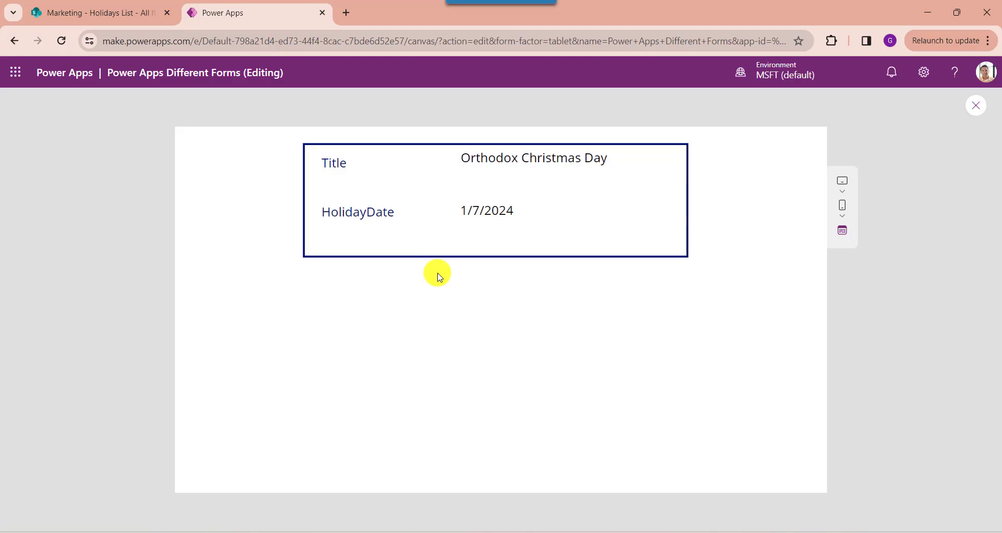
left_click(979, 110)
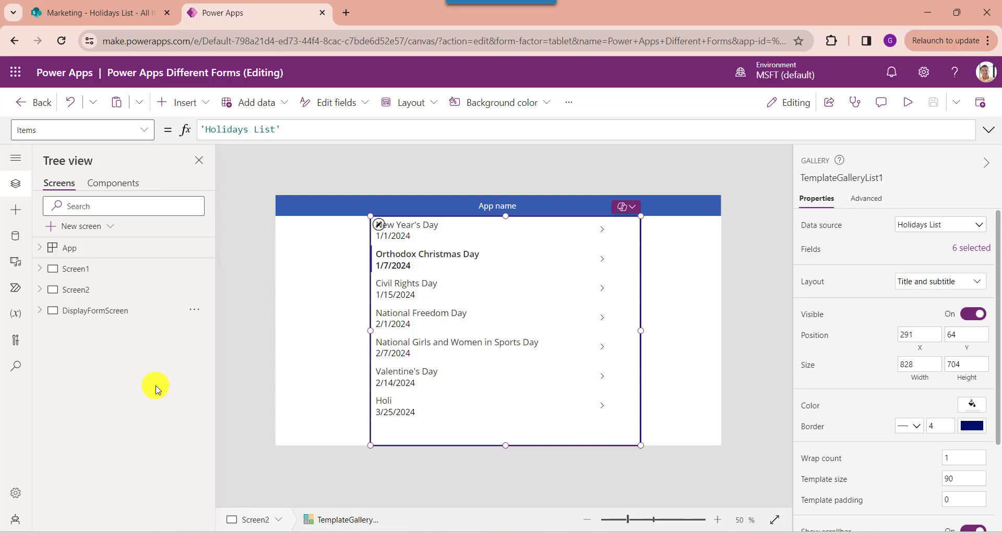
- Add a fourth, blank screen and rename it EditFormScreen
left_click(81, 226)
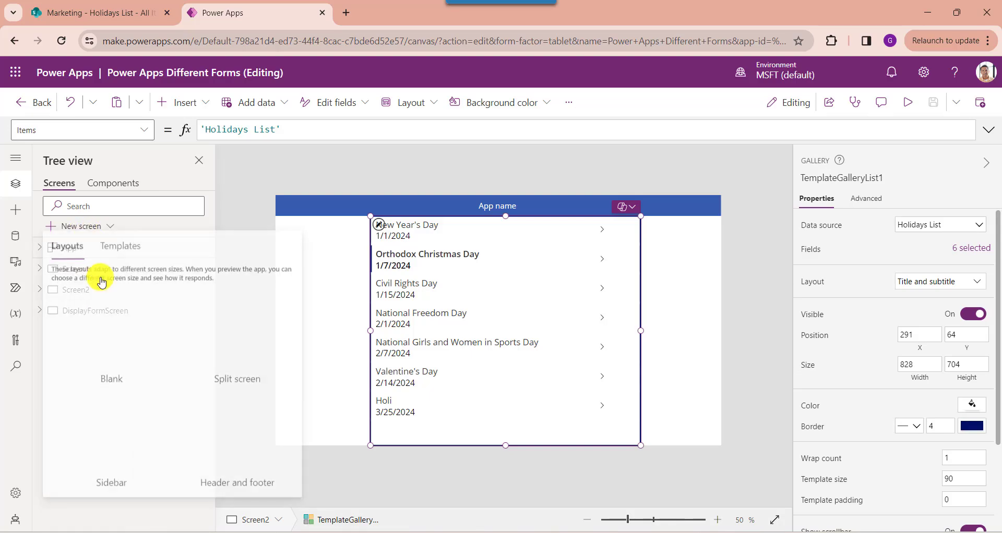
left_click(91, 324)
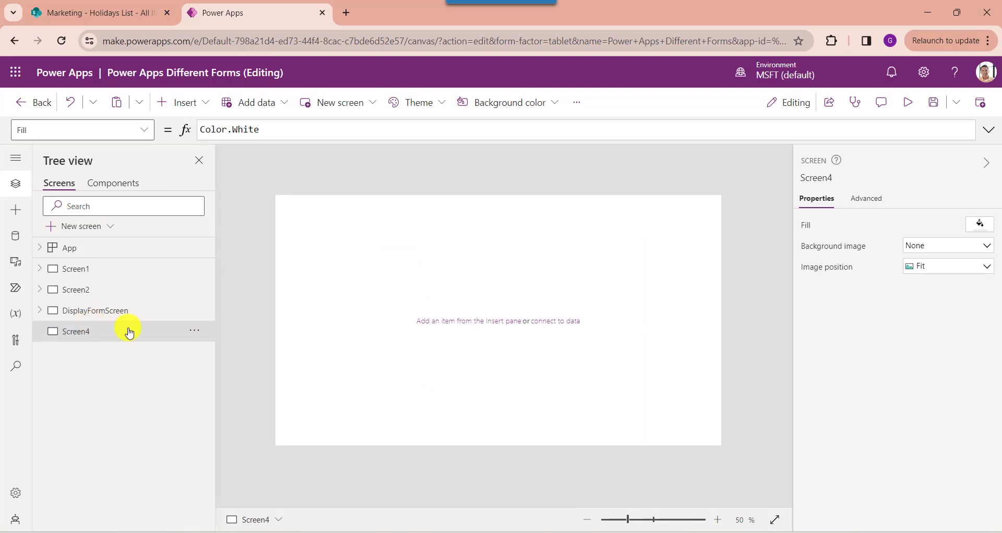
left_click(195, 338)
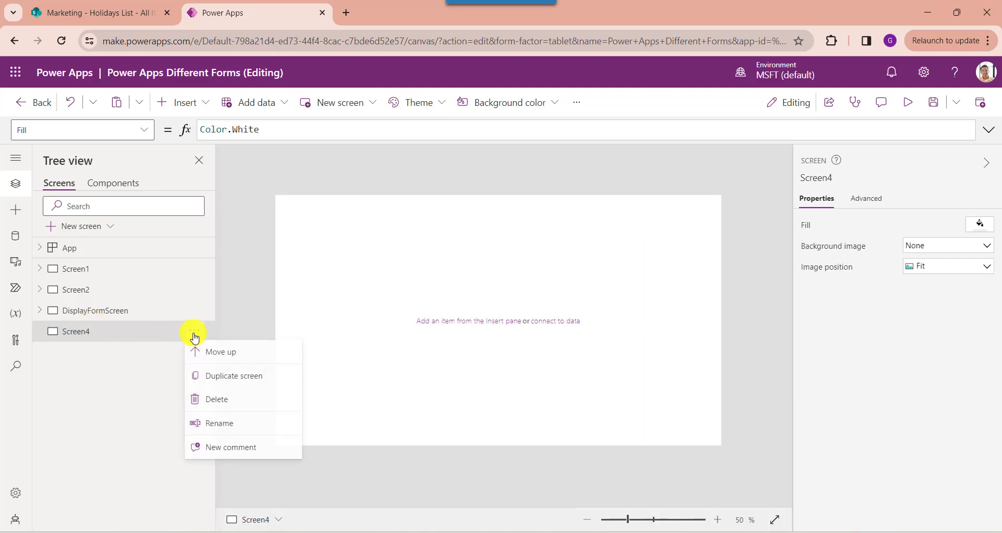
left_click(211, 420)
key("BackSpace")
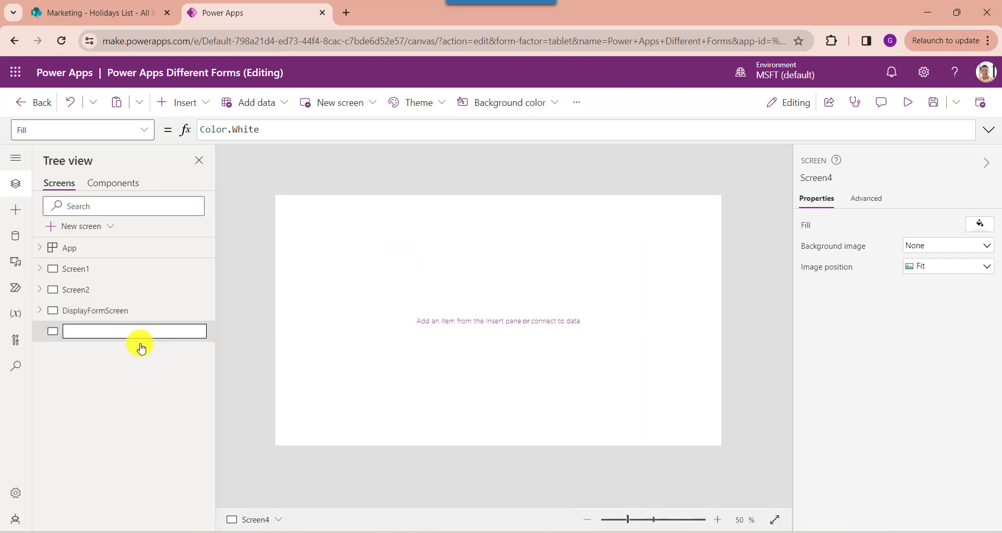
type("EditFormScreen")
key("Return")
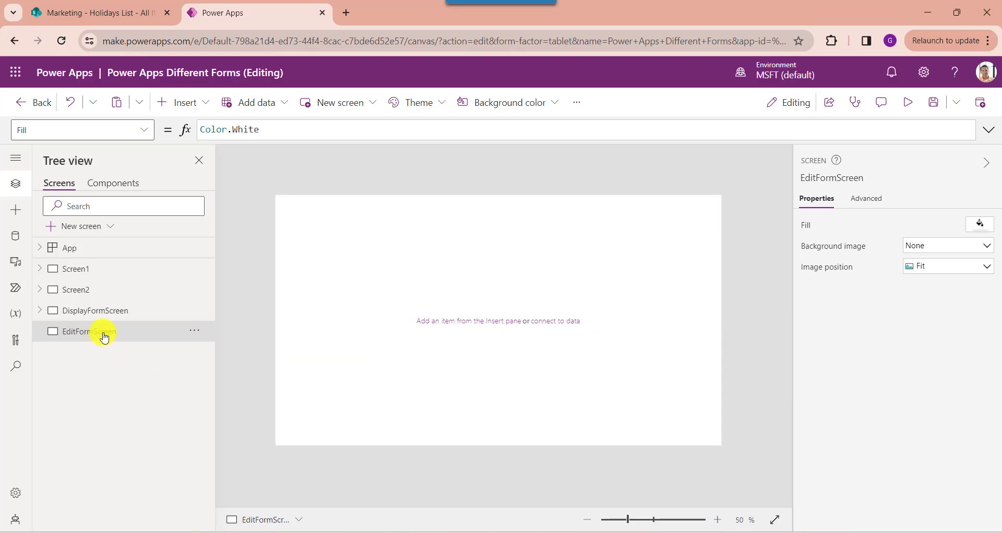
- Insert an edit form near the top centre of EditFormScreen and set its data source to Holidays List
left_click(178, 102)
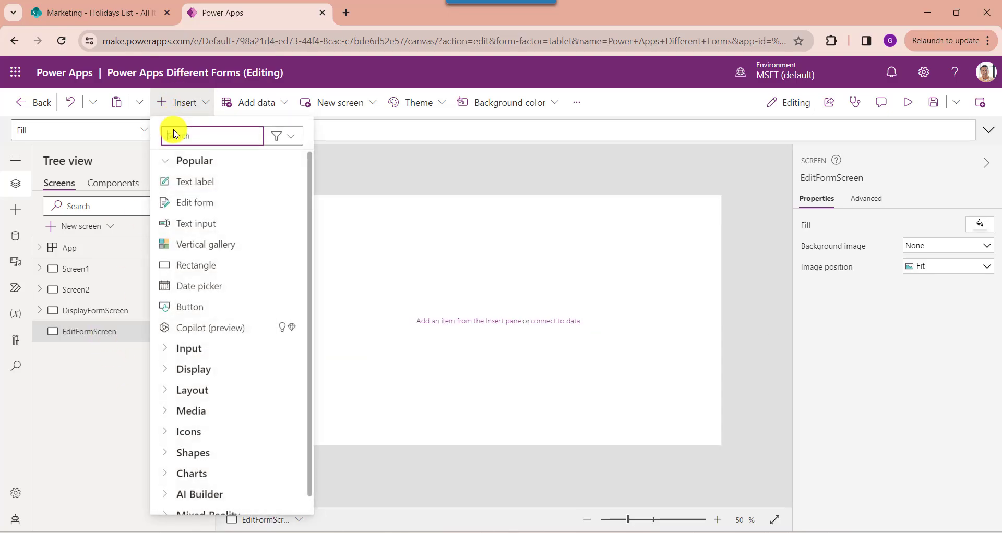
type("edit")
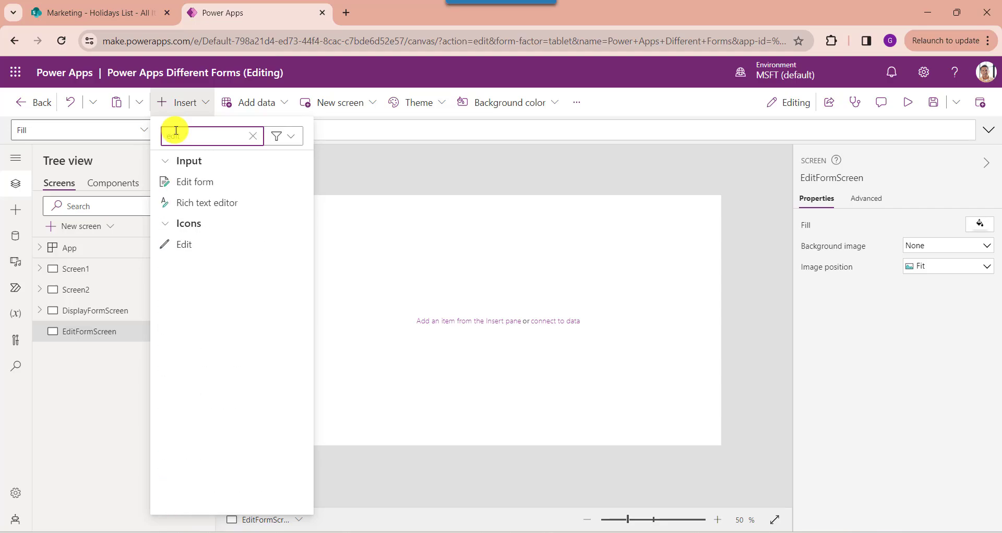
left_click(186, 181)
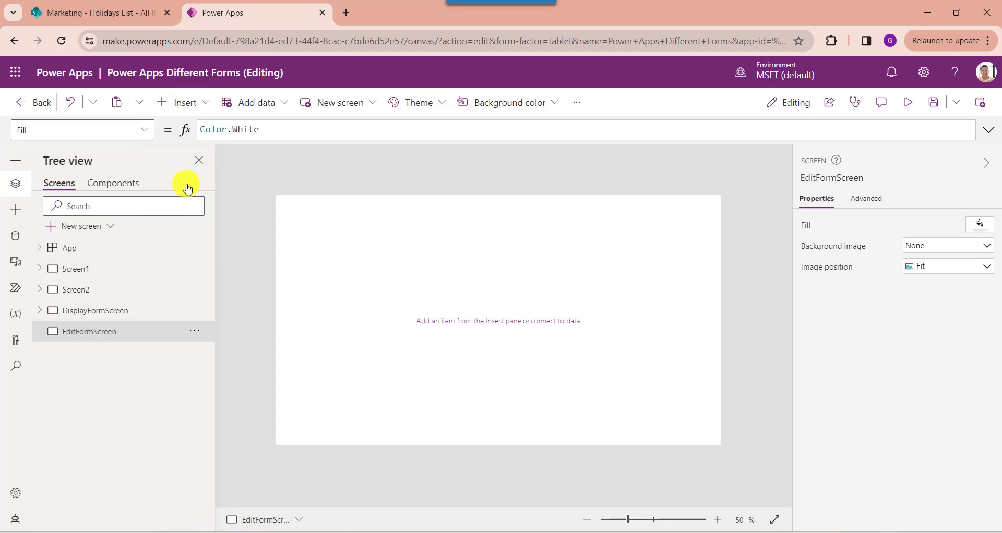
left_click_drag(428, 374, 492, 376)
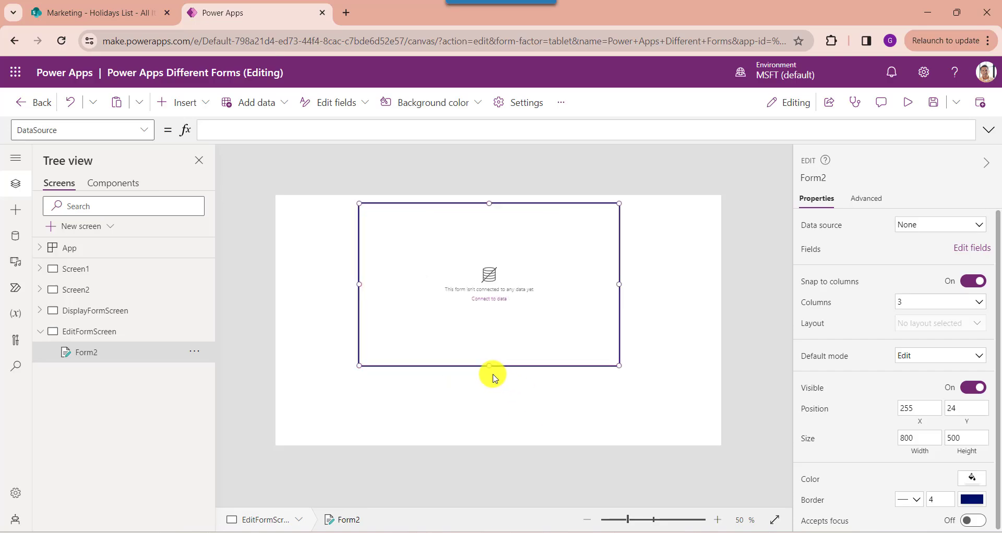
left_click(937, 227)
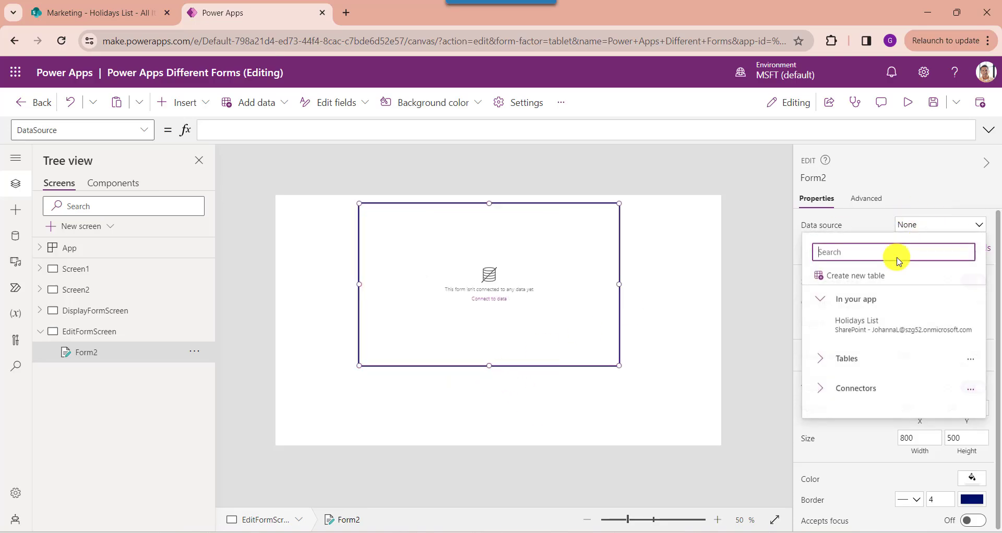
left_click(856, 323)
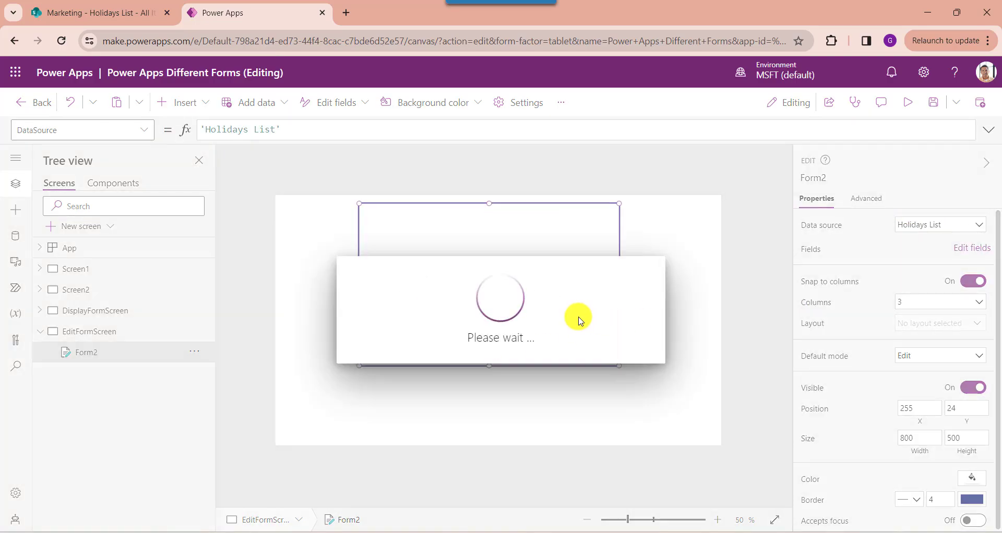
- Set the Item property of the edit form on EditFormScreen to TemplateGalleryList1.Selected
left_click(140, 131)
scroll(71, 291, "down", 5)
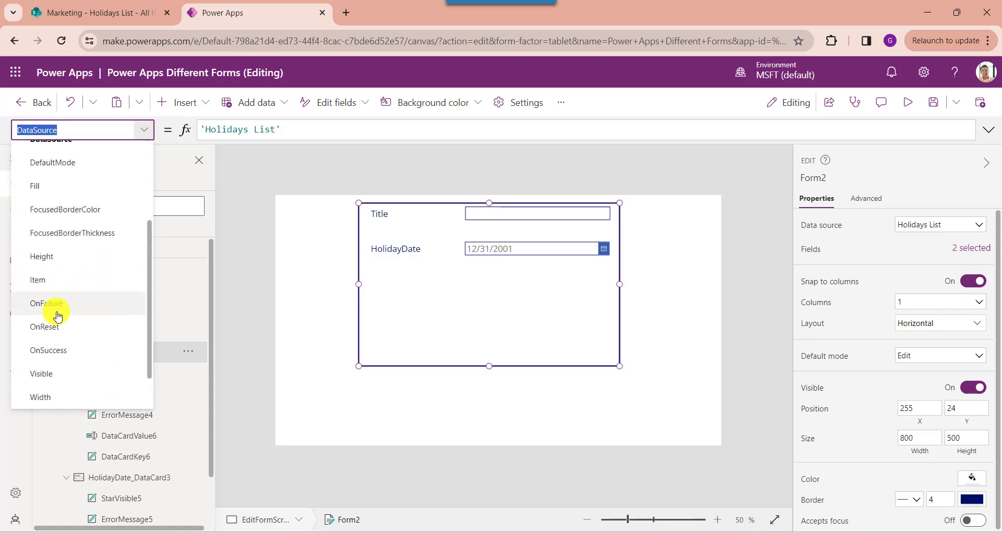
left_click(52, 234)
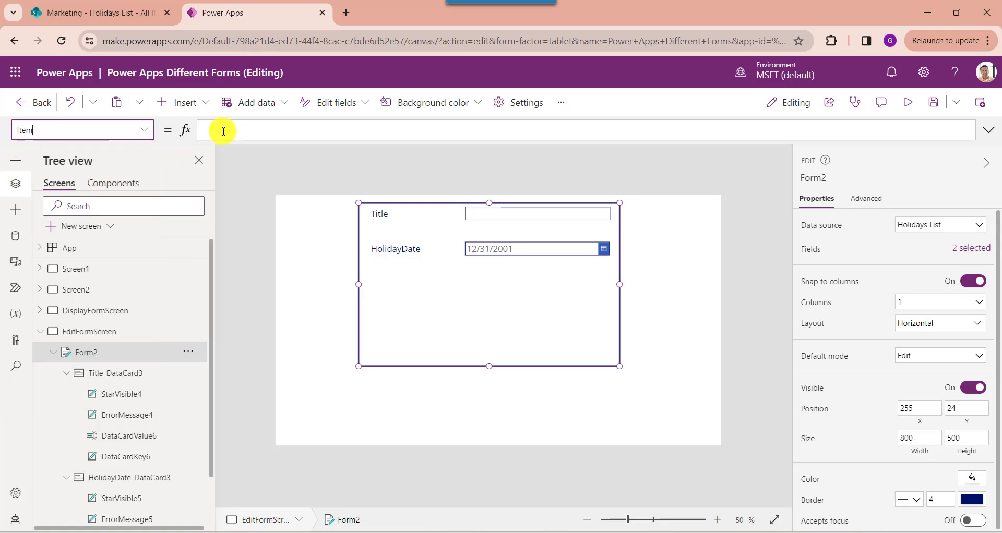
left_click(223, 131)
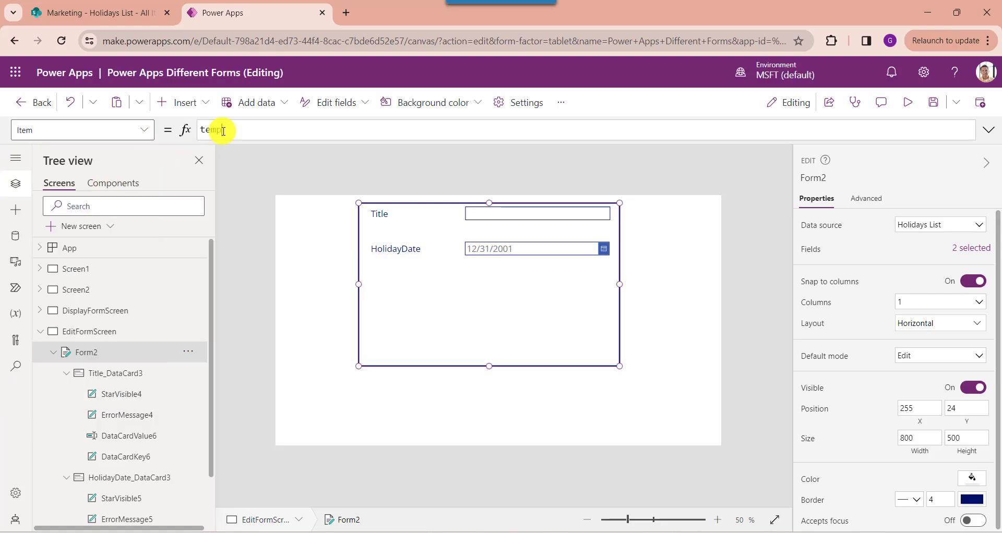
type("templ")
left_click(294, 137)
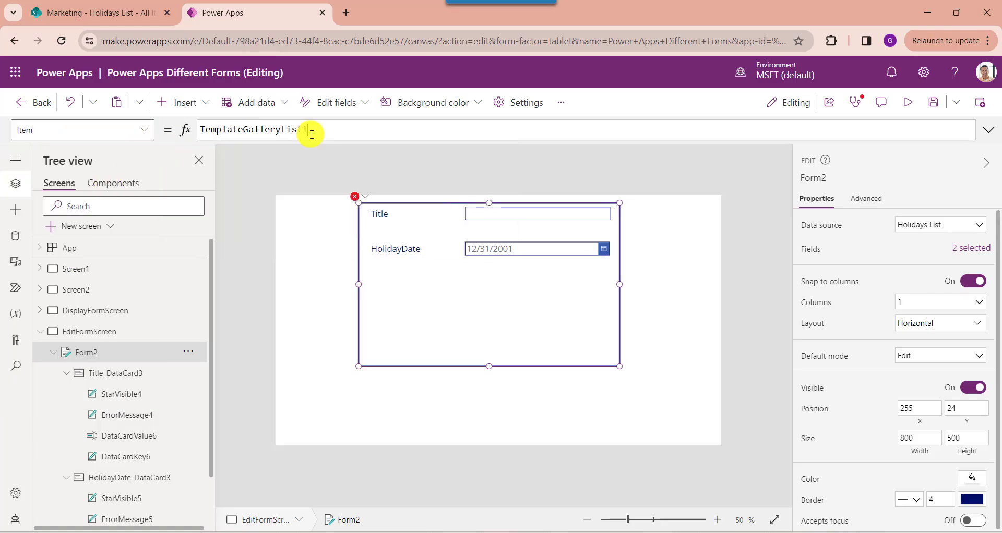
type(".")
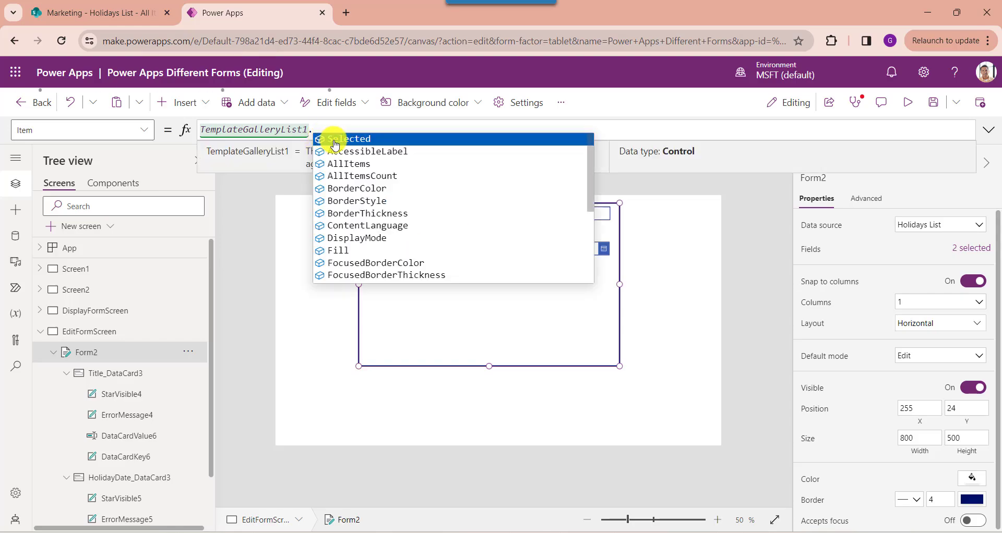
left_click(332, 137)
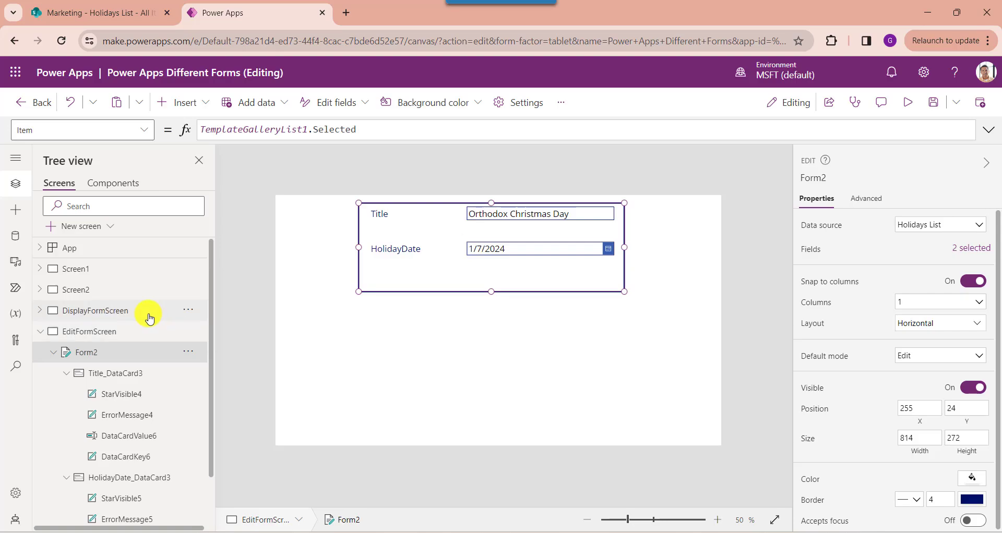
- Insert an Edit icon on DisplayFormScreen and place it just right of the display form, at about X 1108, Y 36
left_click(122, 315)
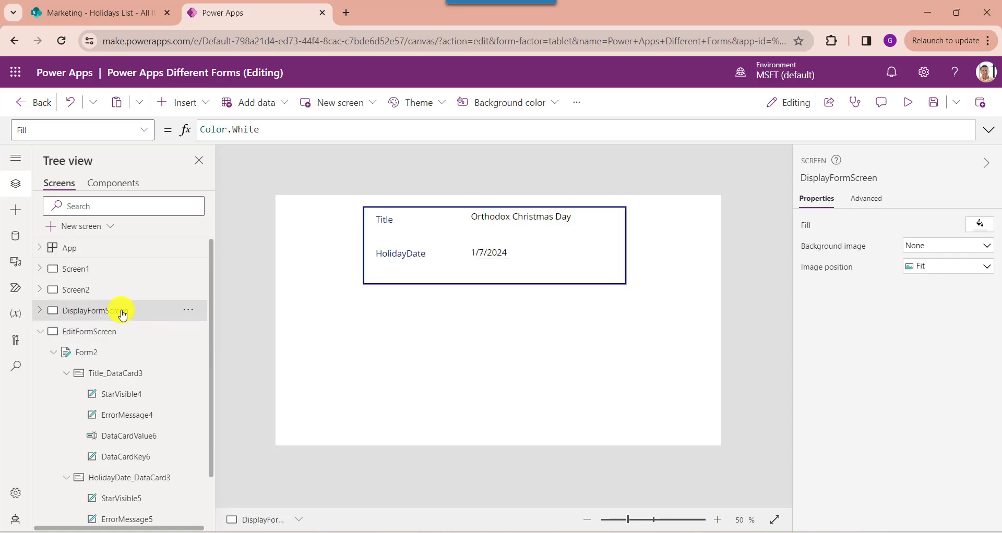
left_click(180, 103)
type("edit")
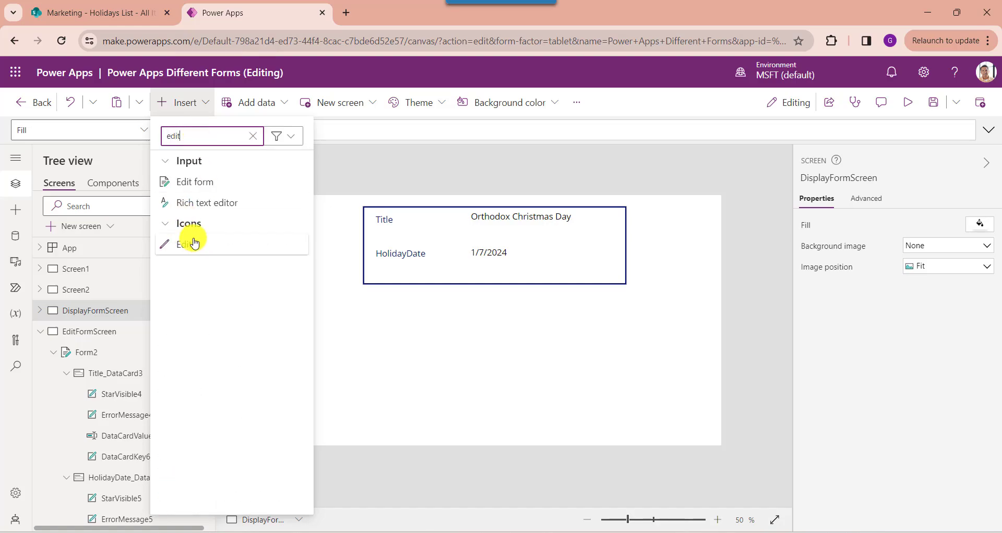
left_click(194, 243)
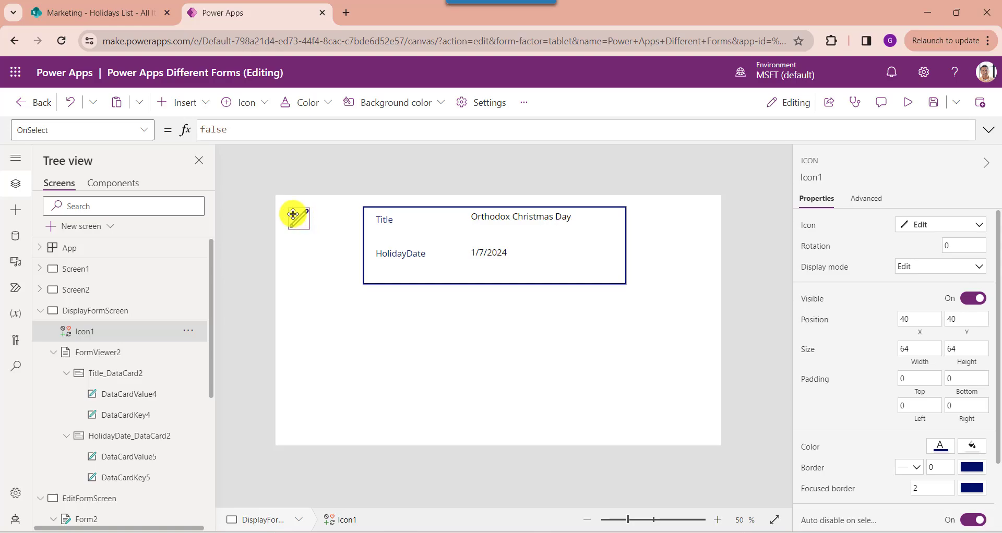
left_click_drag(304, 219, 650, 213)
- Set the OnSelect property of the Edit icon on DisplayFormScreen to Navigate(EditFormScreen,ScreenTransition.None)
left_click_drag(253, 127, 192, 125)
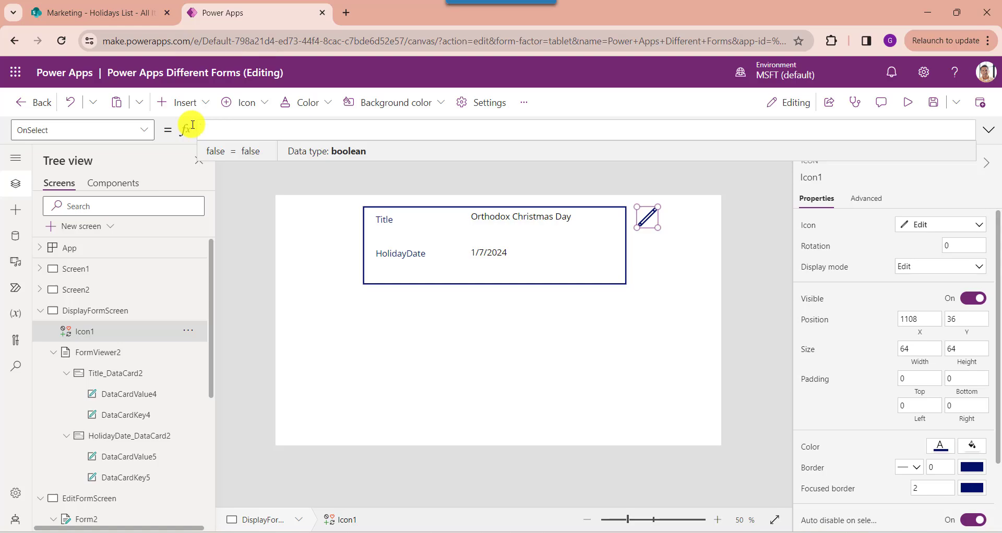
type("navi")
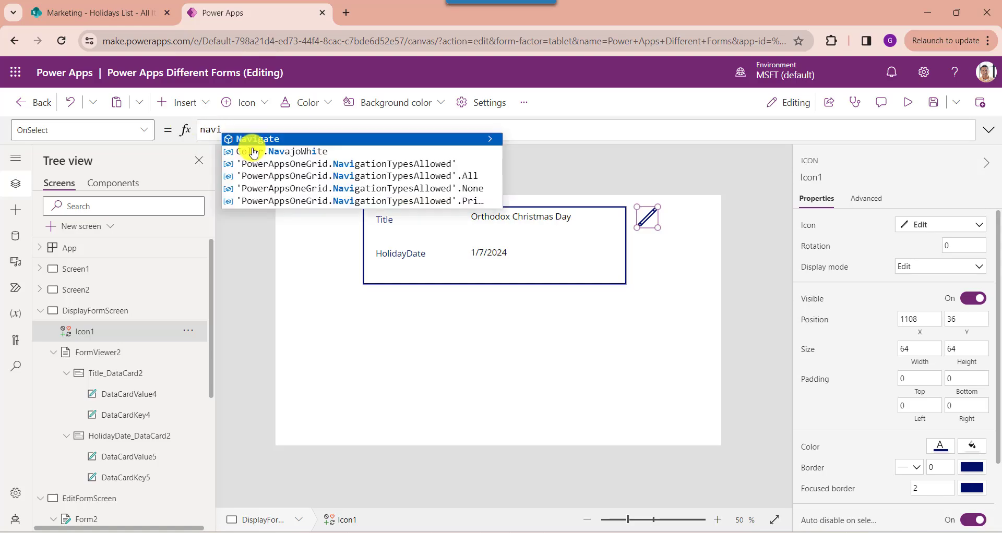
left_click(253, 140)
type("(")
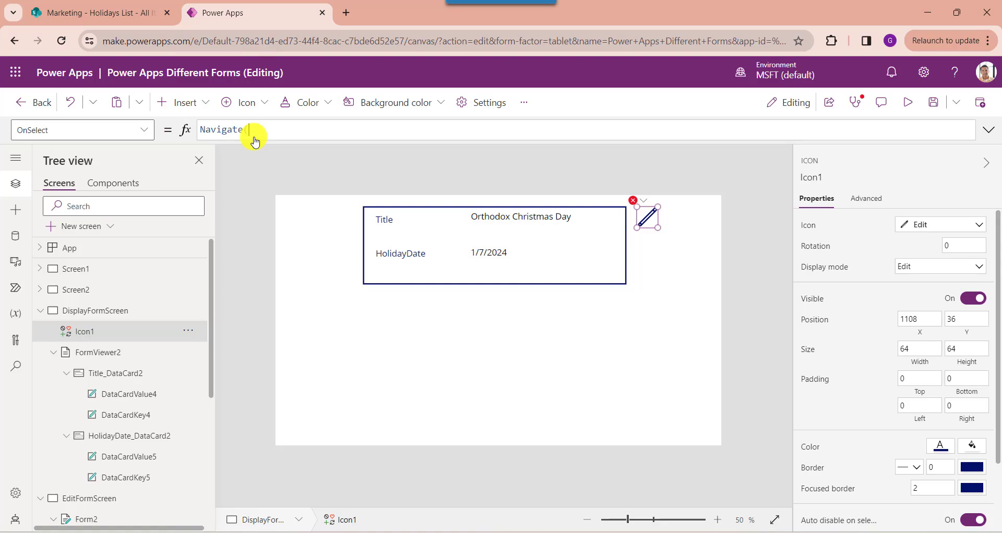
left_click(270, 152)
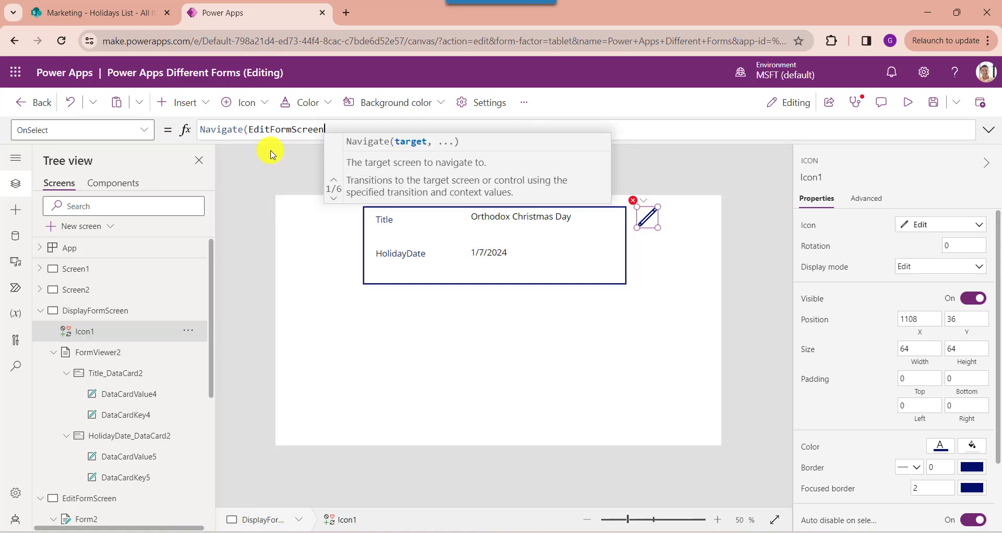
type(",")
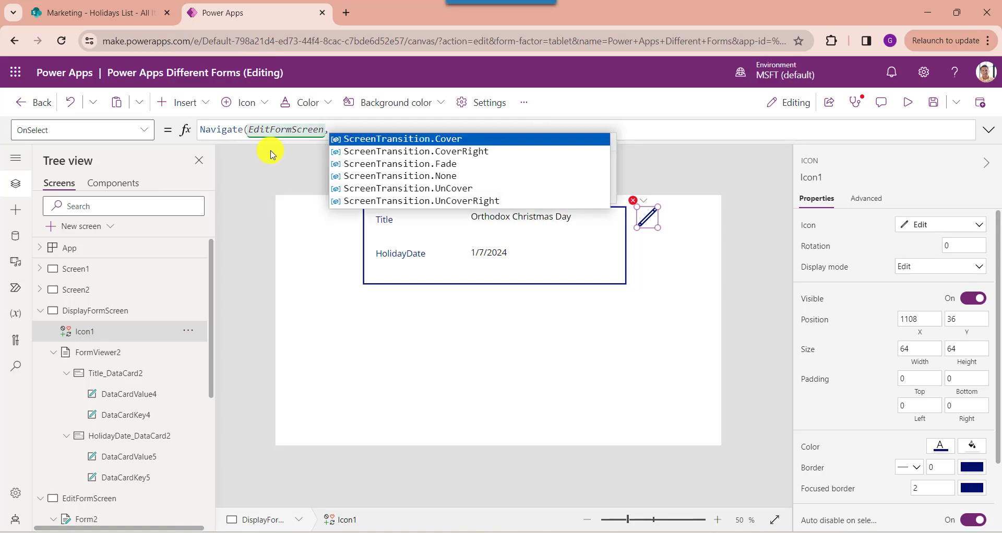
left_click(366, 176)
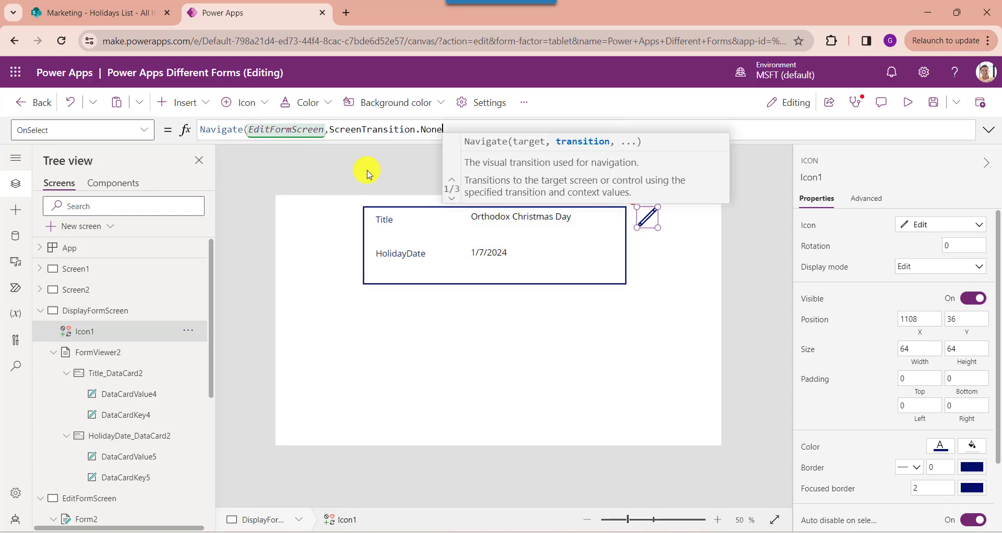
type(")")
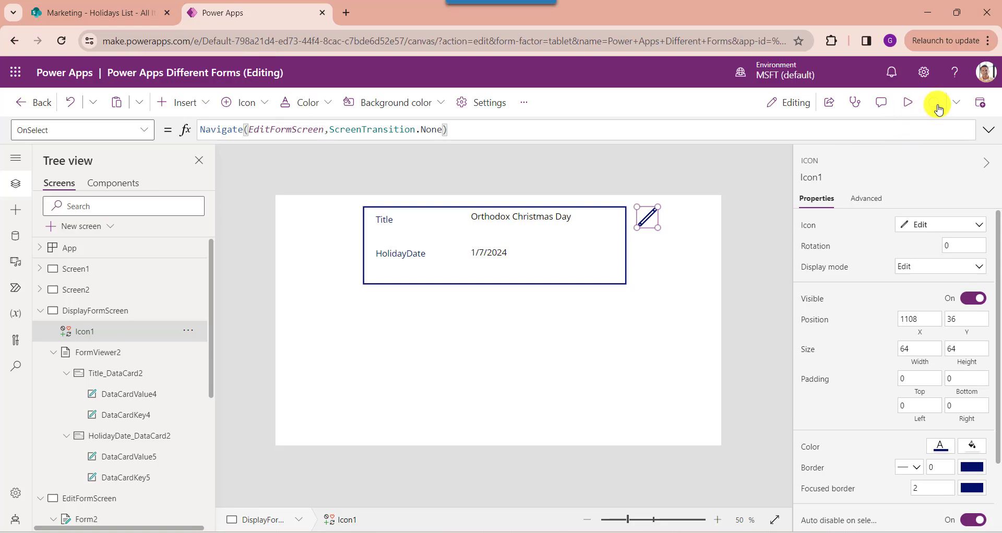
- Preview the app, test the Edit icon's navigation from the display form, and return to editing
left_click(910, 104)
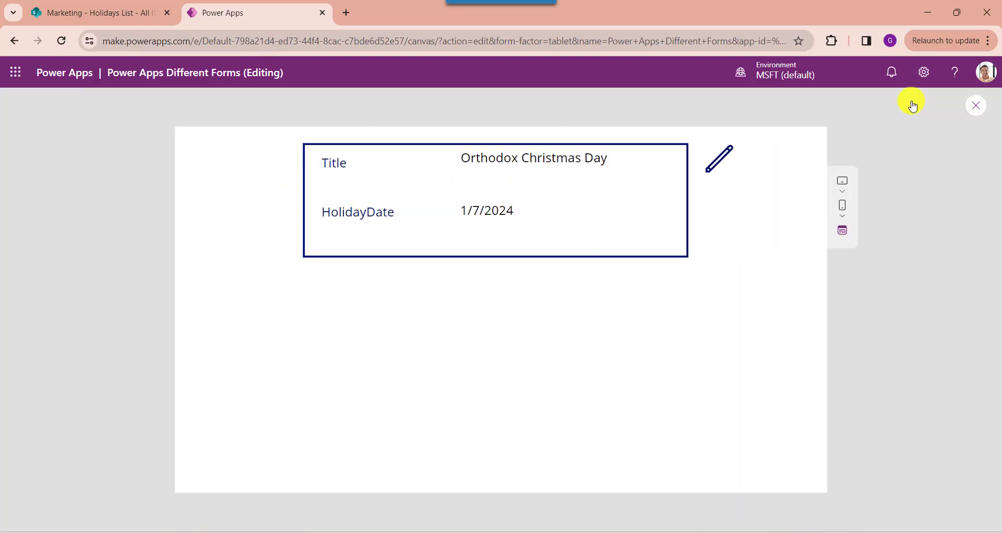
left_click(728, 157)
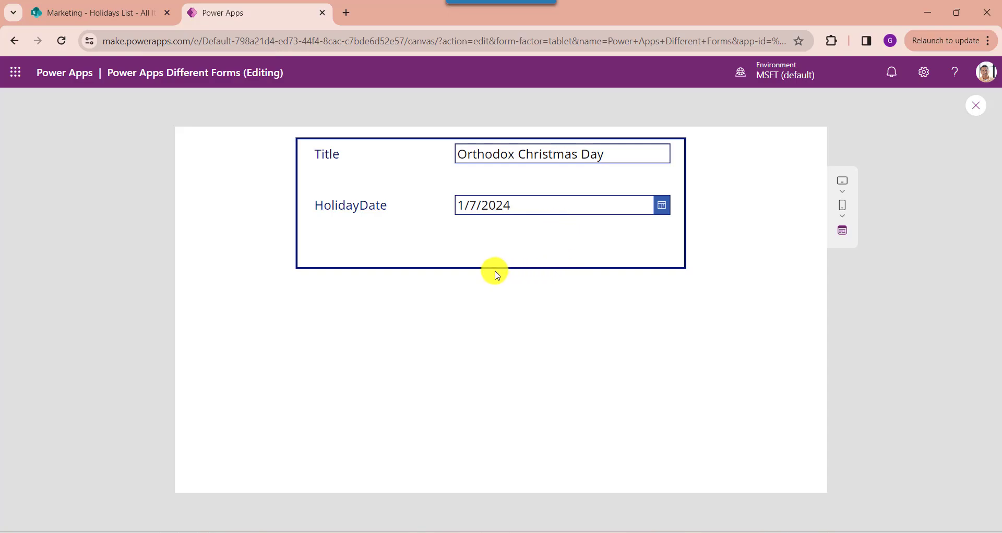
key("Escape")
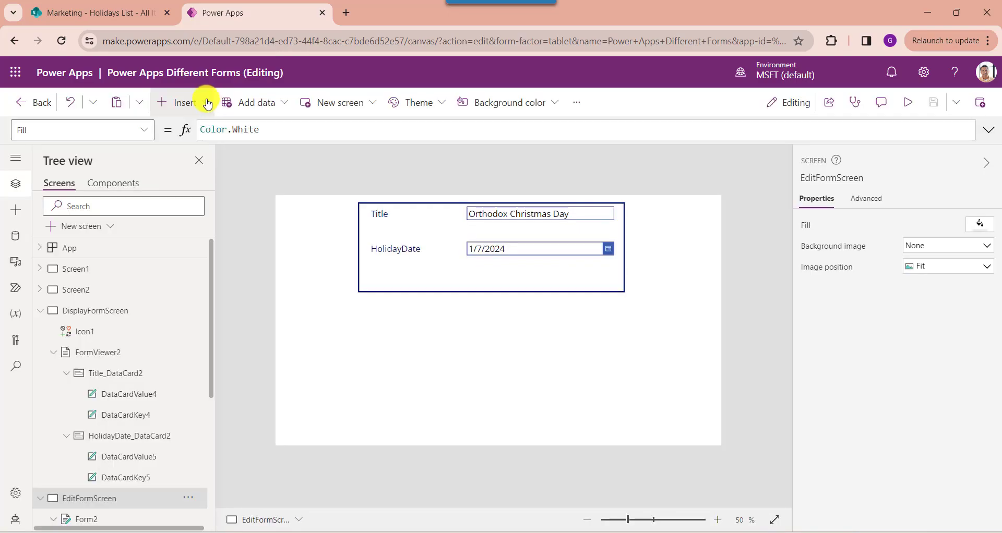
- Insert a Save icon on EditFormScreen and place it just right of the edit form, at about X 1113, Y 36
left_click(207, 104)
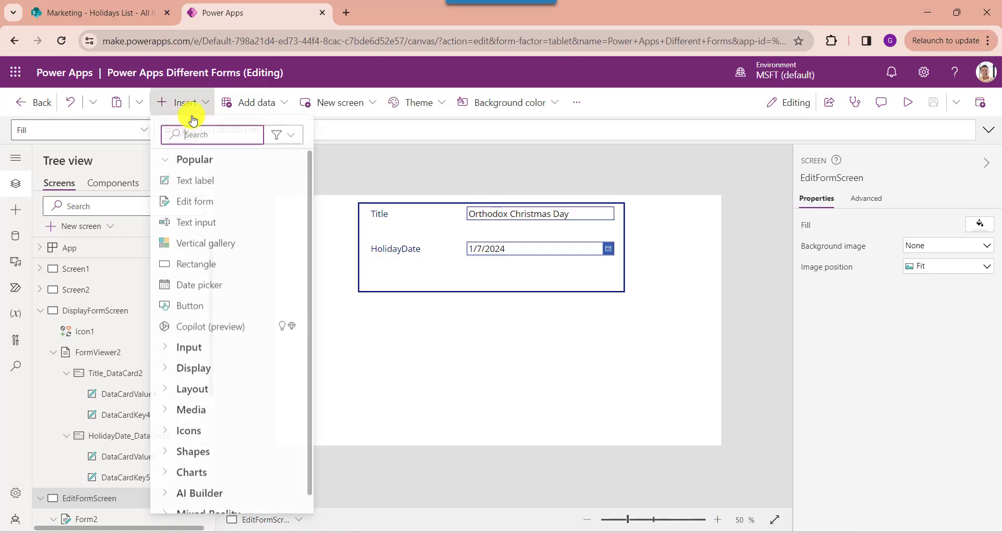
type("save")
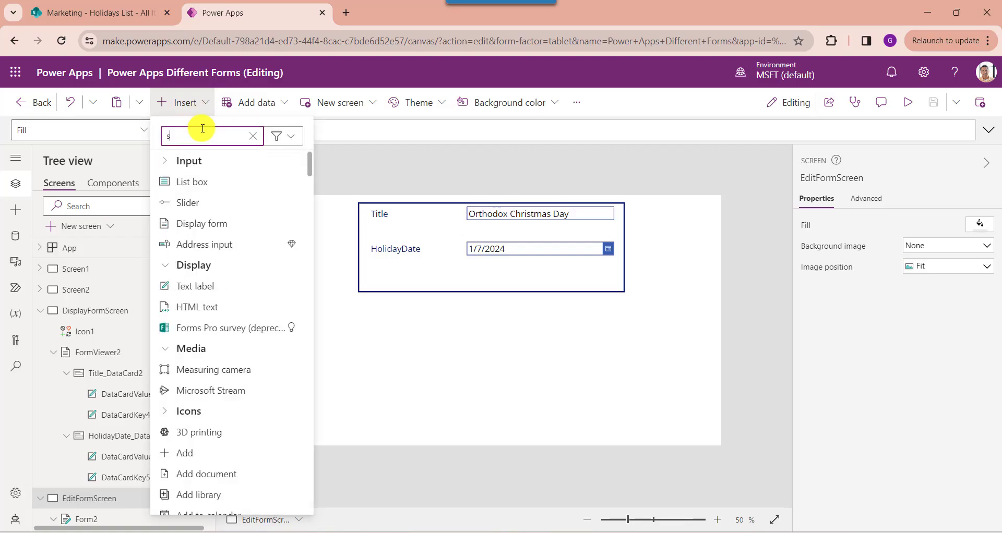
key("Escape")
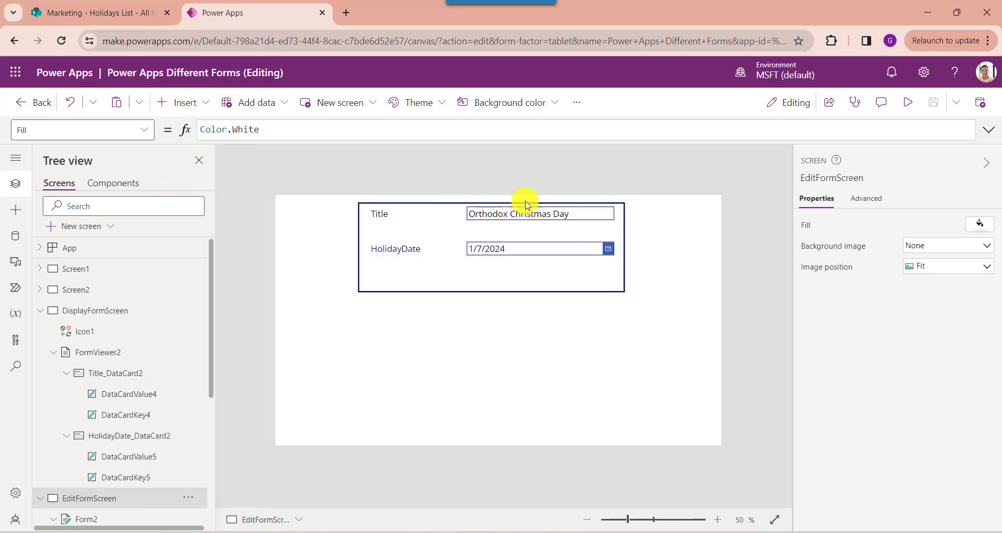
left_click_drag(388, 221, 652, 216)
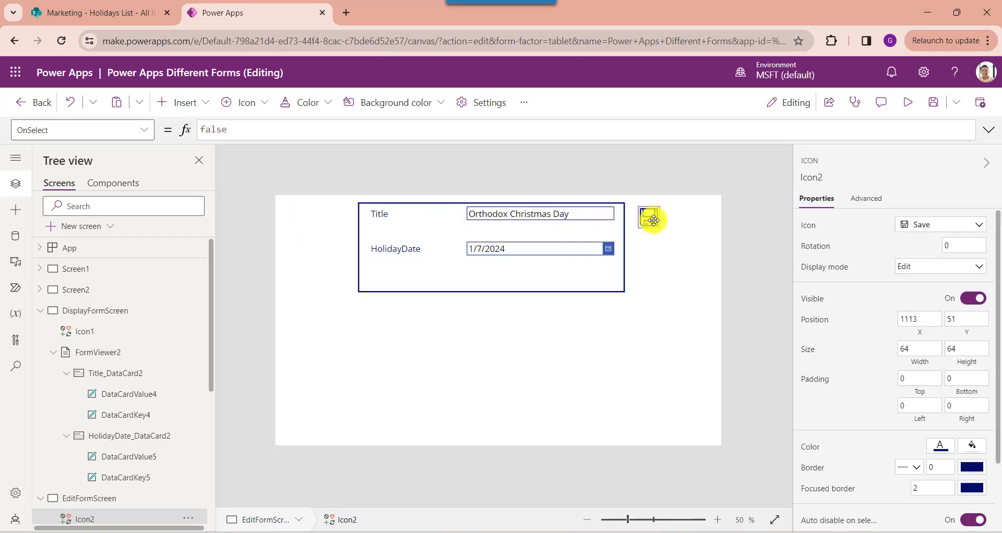
- Set the OnSelect property of the Save icon on EditFormScreen to SubmitForm(frm_Edit);ResetForm(frm_Edit)
left_click_drag(241, 129, 180, 129)
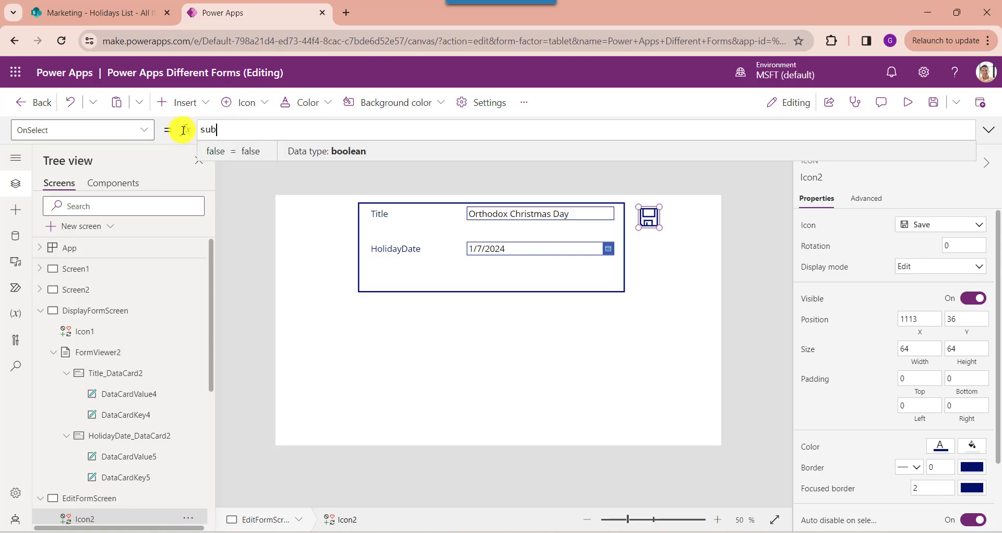
type("sub")
key("ctrl+a")
type("SubmitForm(frm_Edit);ResetForm(frm_Edit)")
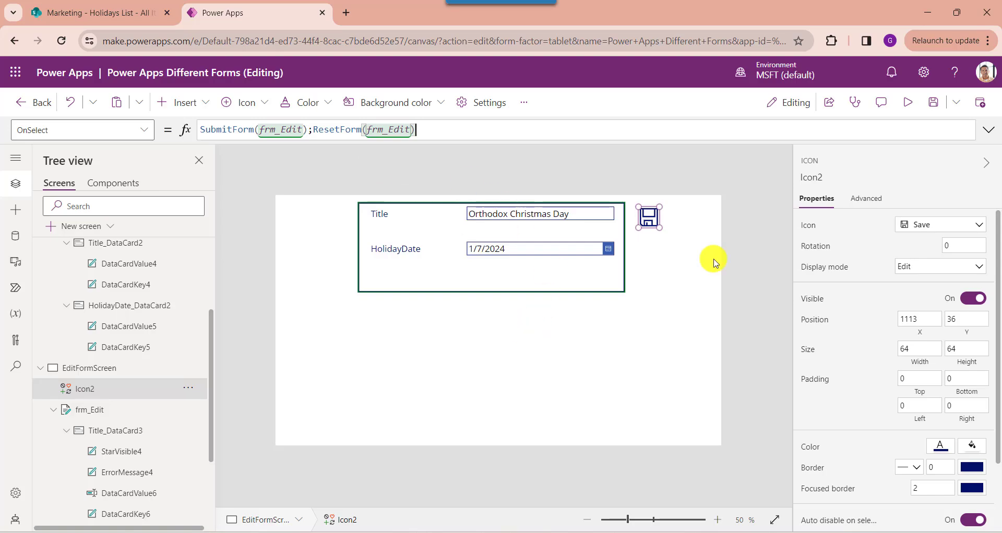
- Preview EditFormScreen, change the record's Title to Orthodox Christmas Festival, save it with the Save icon, and close the preview
left_click(906, 101)
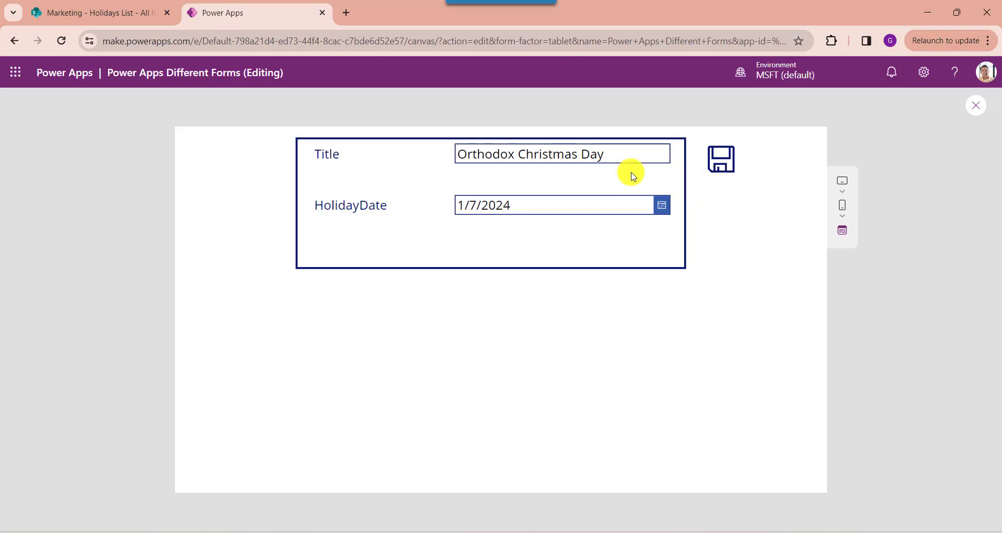
left_click(621, 154)
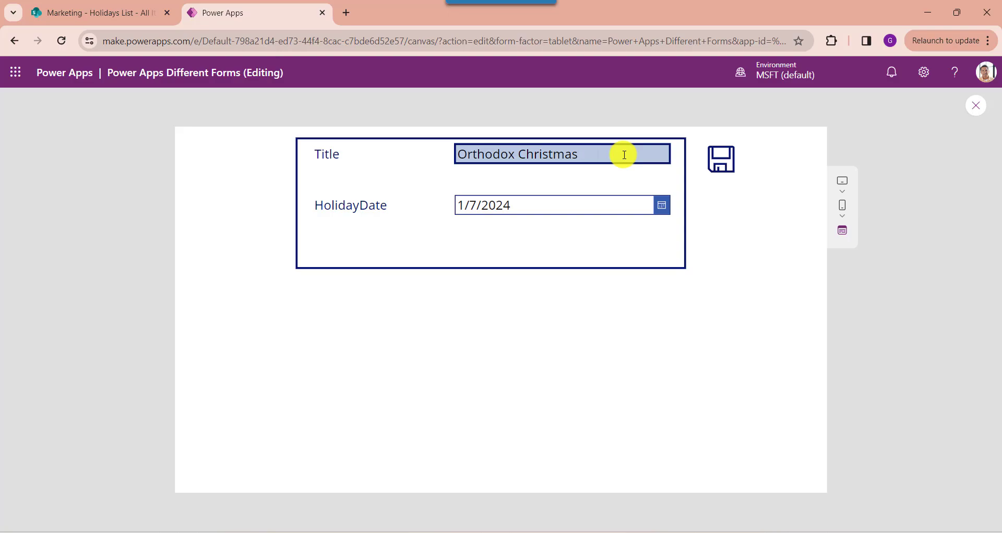
type("Festival")
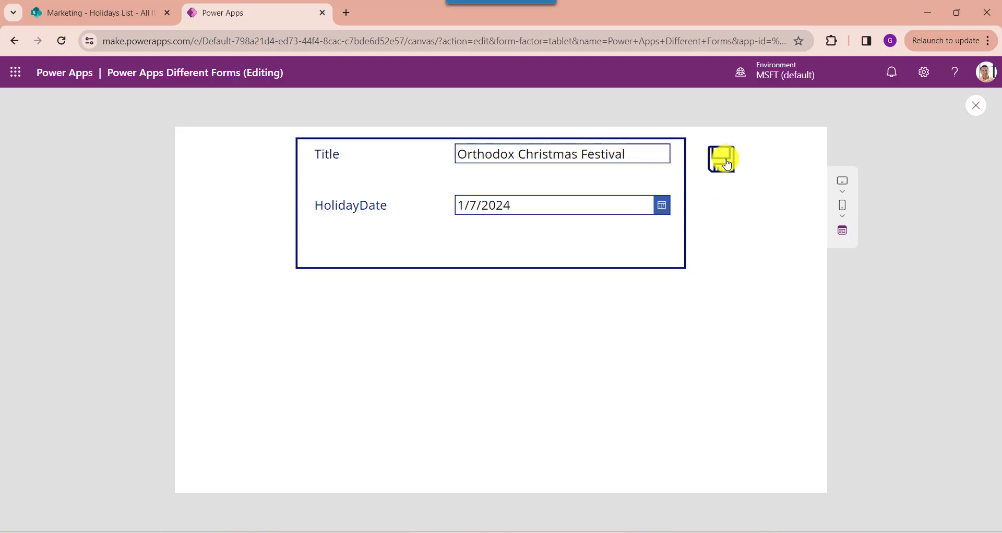
left_click(727, 164)
key("Escape")
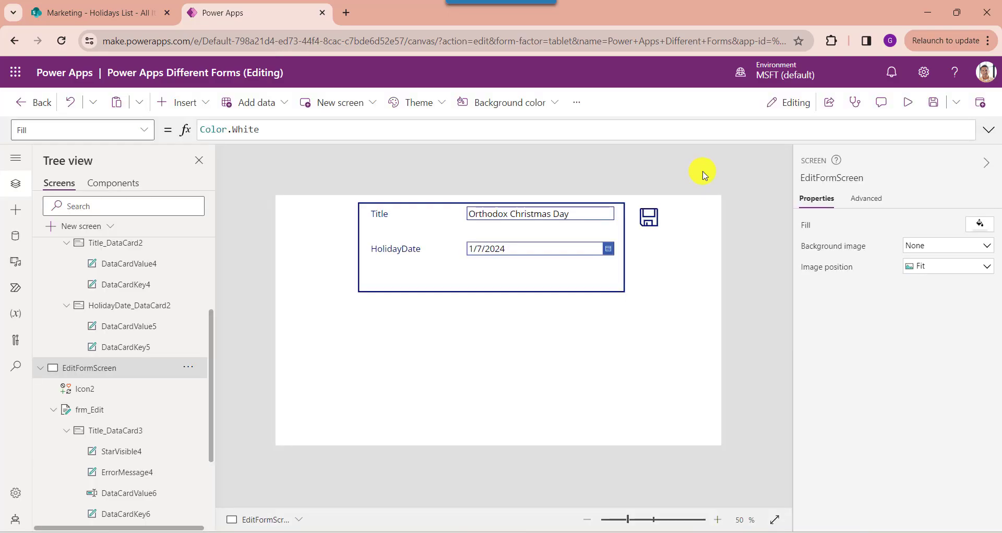
- Switch to the SharePoint Holidays List and reload it to check the edited record
left_click(131, 13)
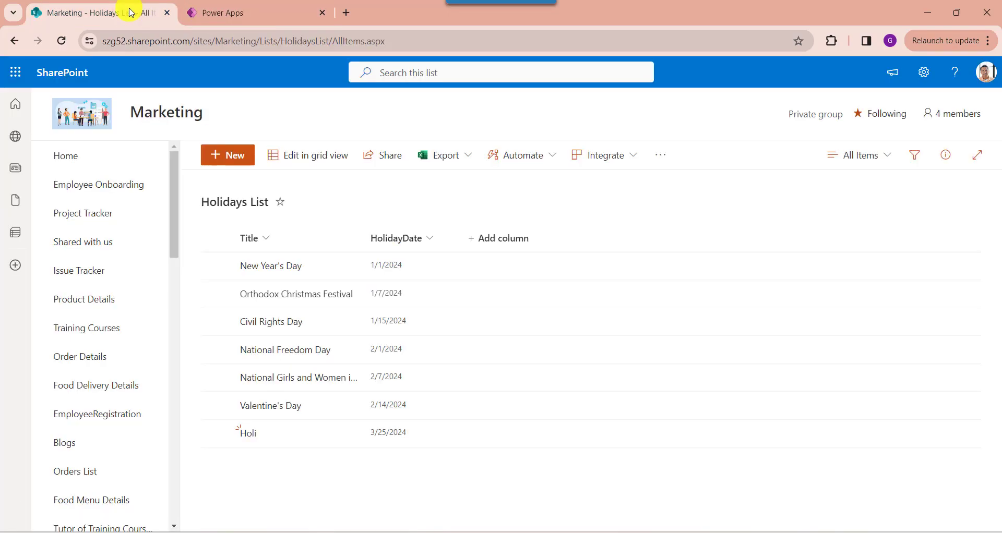
left_click(61, 44)
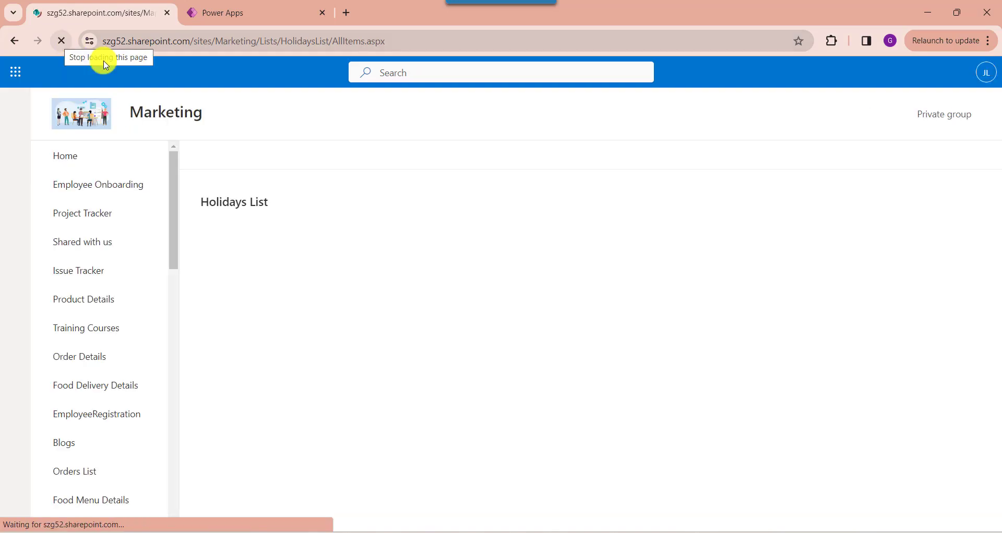